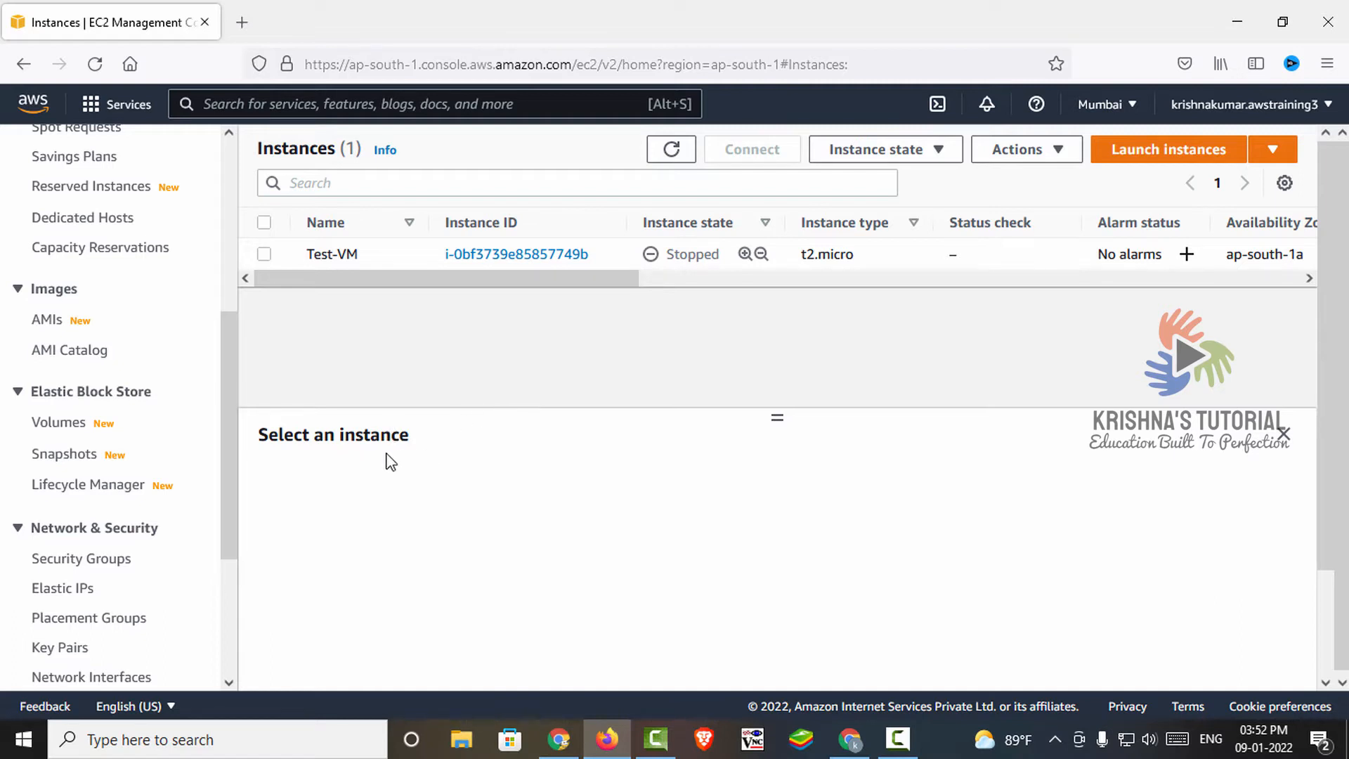
Open the Lifecycle Manager page in a new browser tab and switch to it
scroll(145, 508, "up", 5)
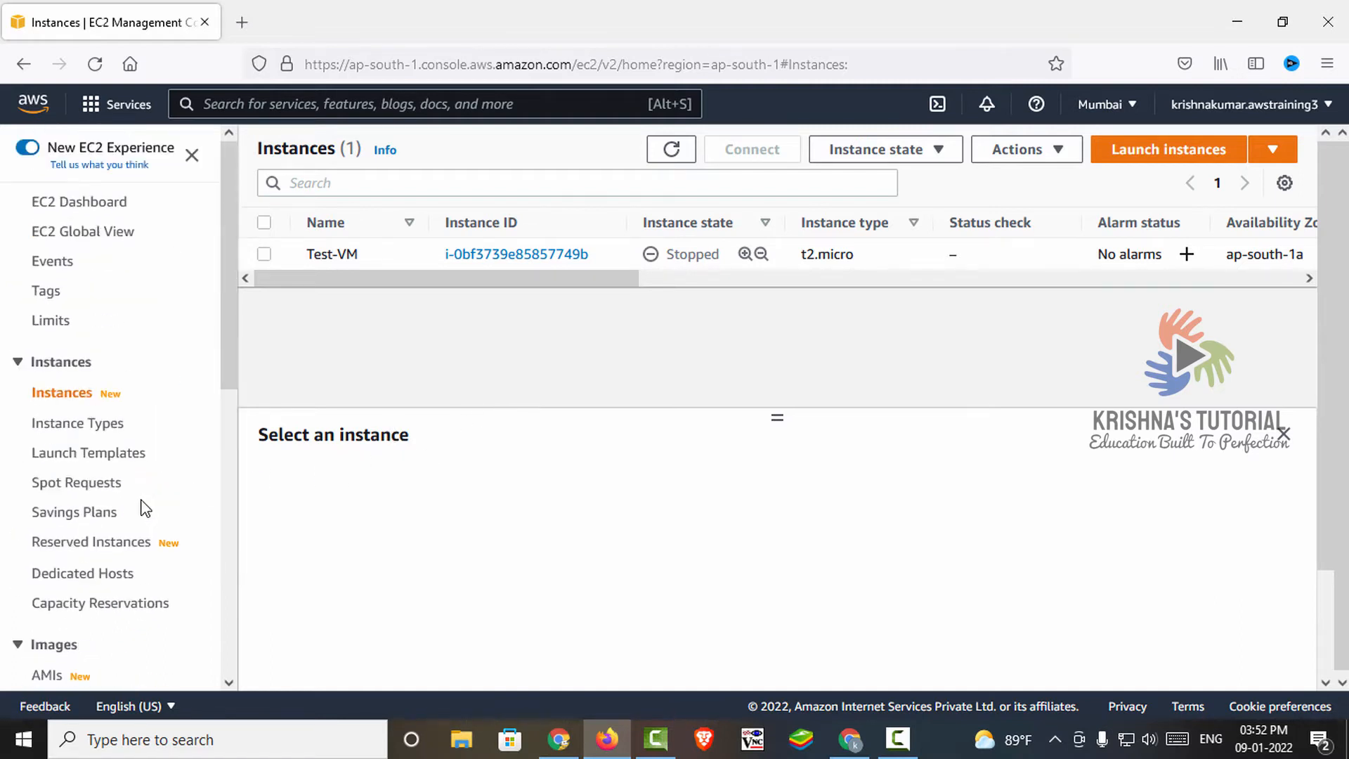
scroll(145, 508, "down", 5)
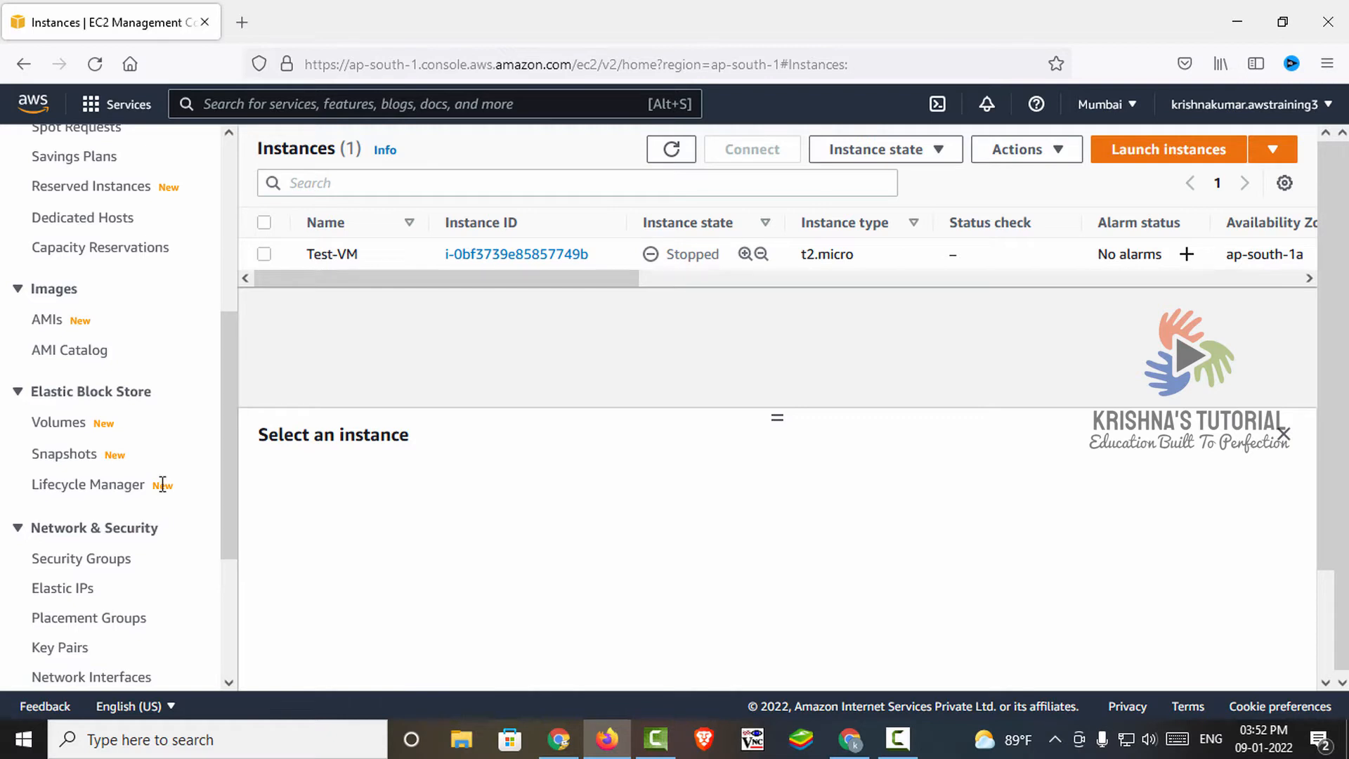
right_click(121, 500)
left_click(239, 187)
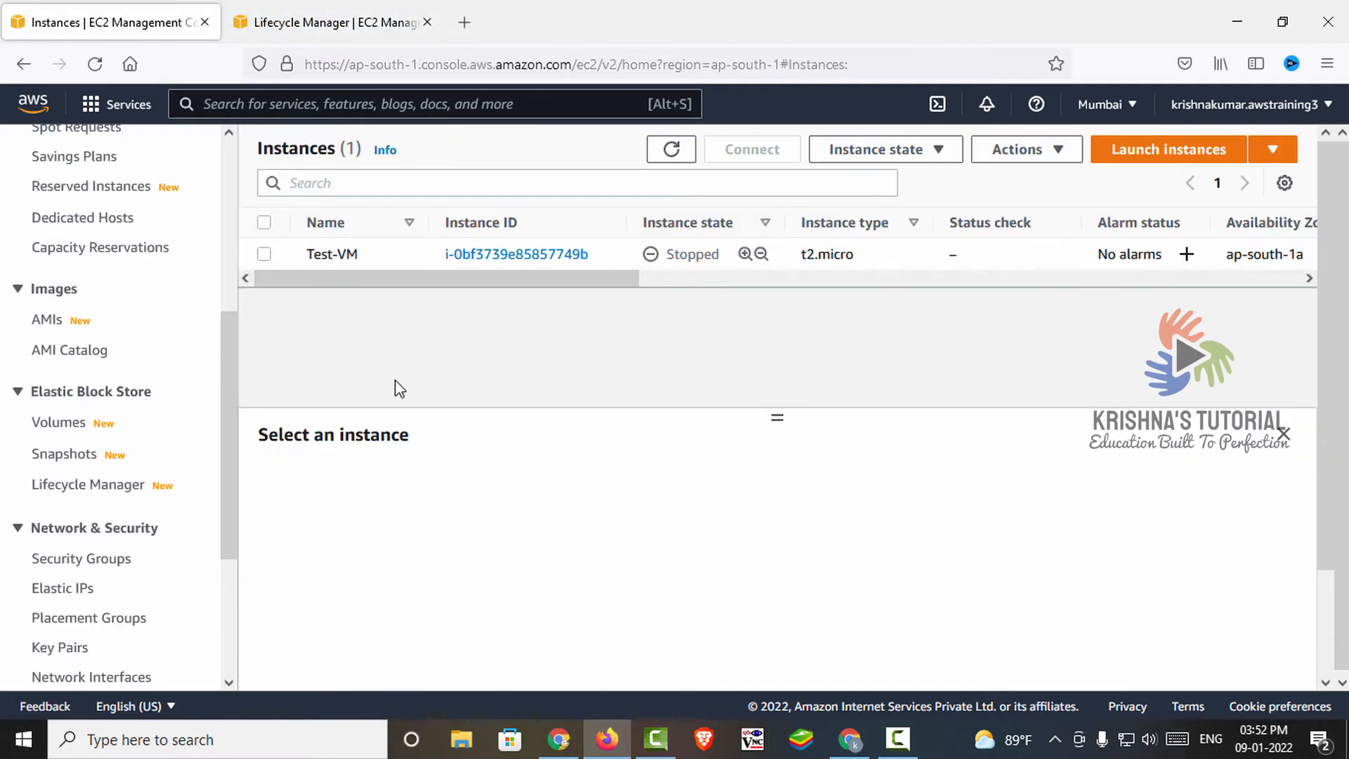
left_click(373, 255)
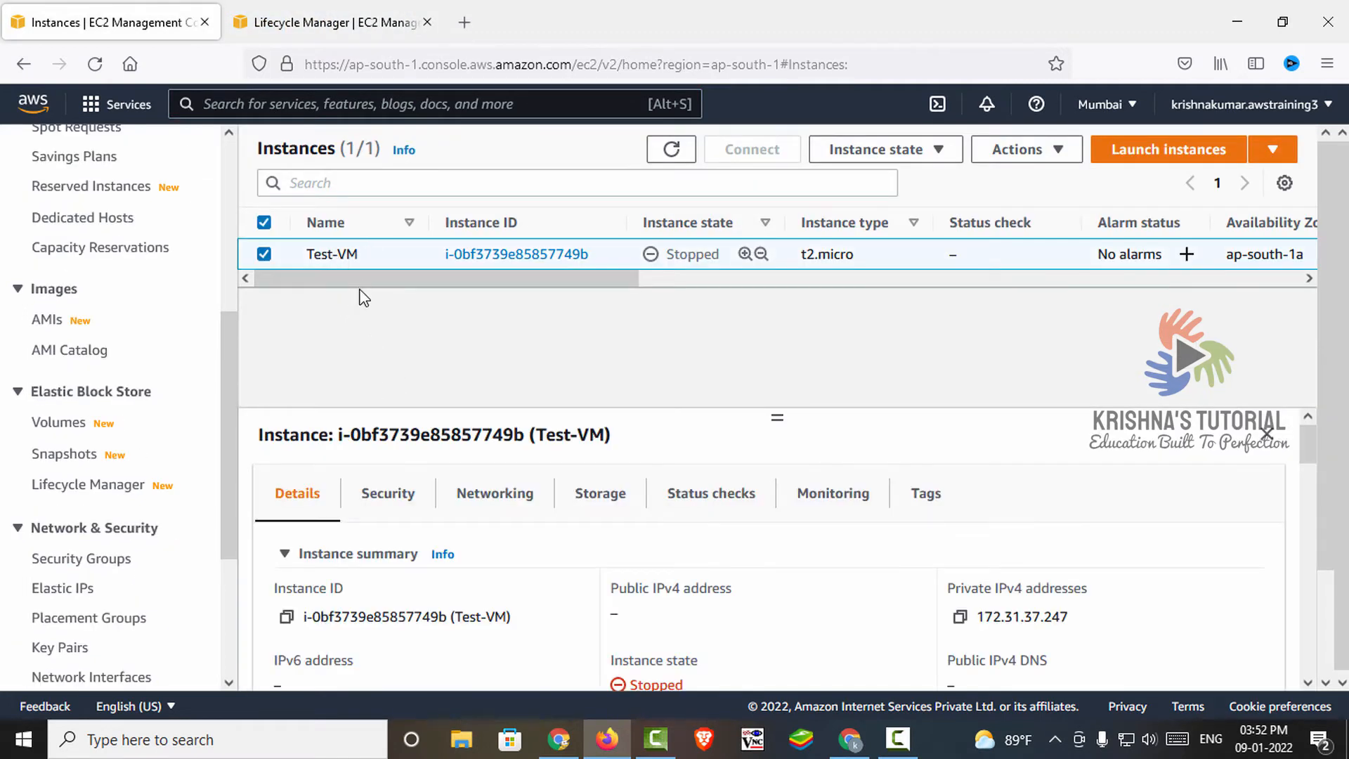
left_click(338, 27)
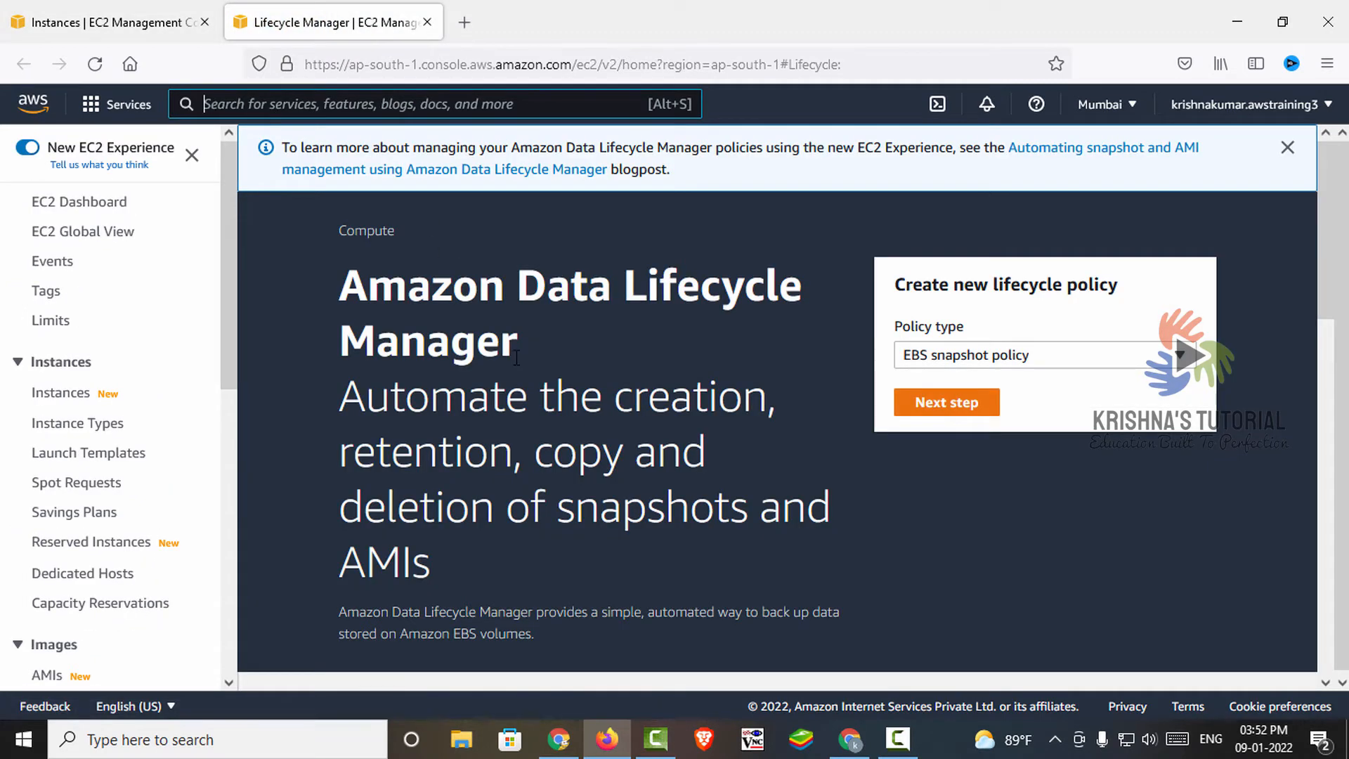
Start a new lifecycle policy with EBS snapshot policy as the policy type
scroll(1044, 440, "down", 1)
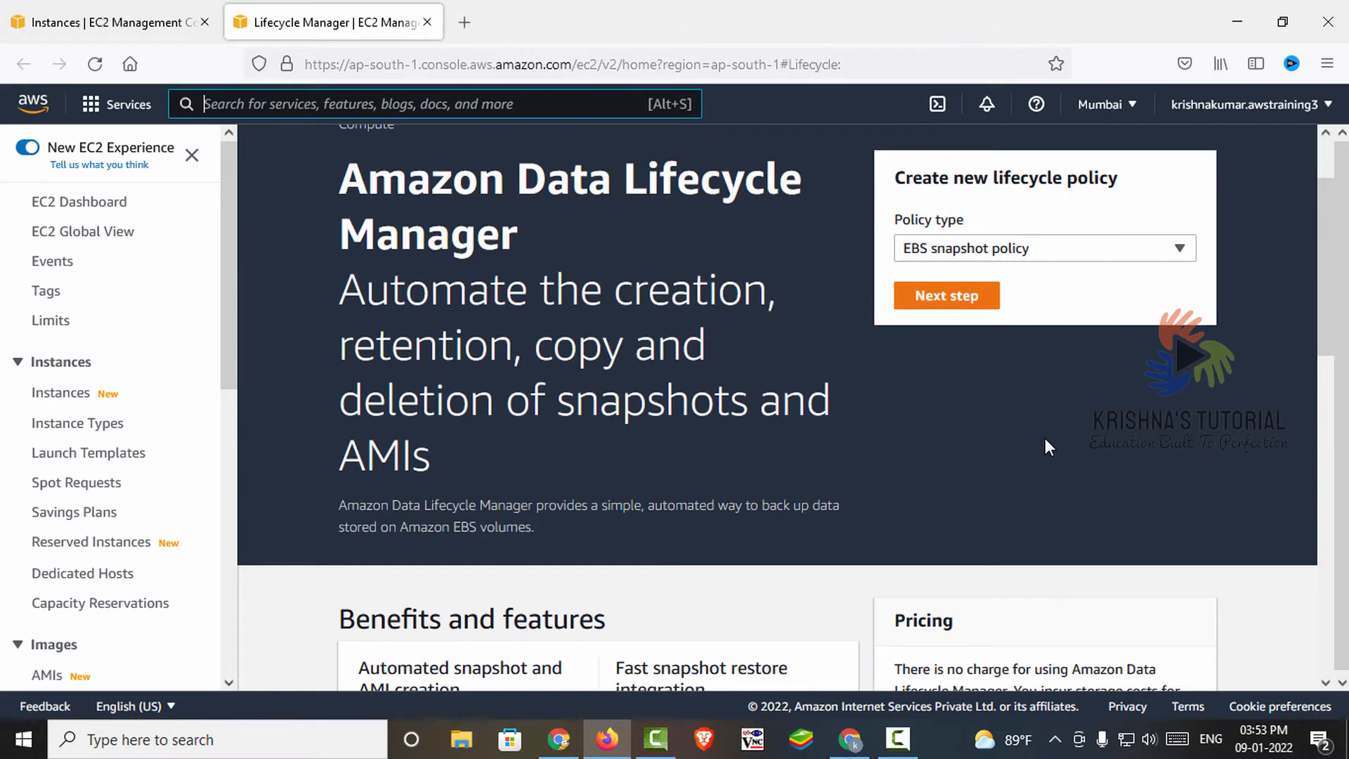
scroll(1043, 400, "up", 1)
left_click(1010, 362)
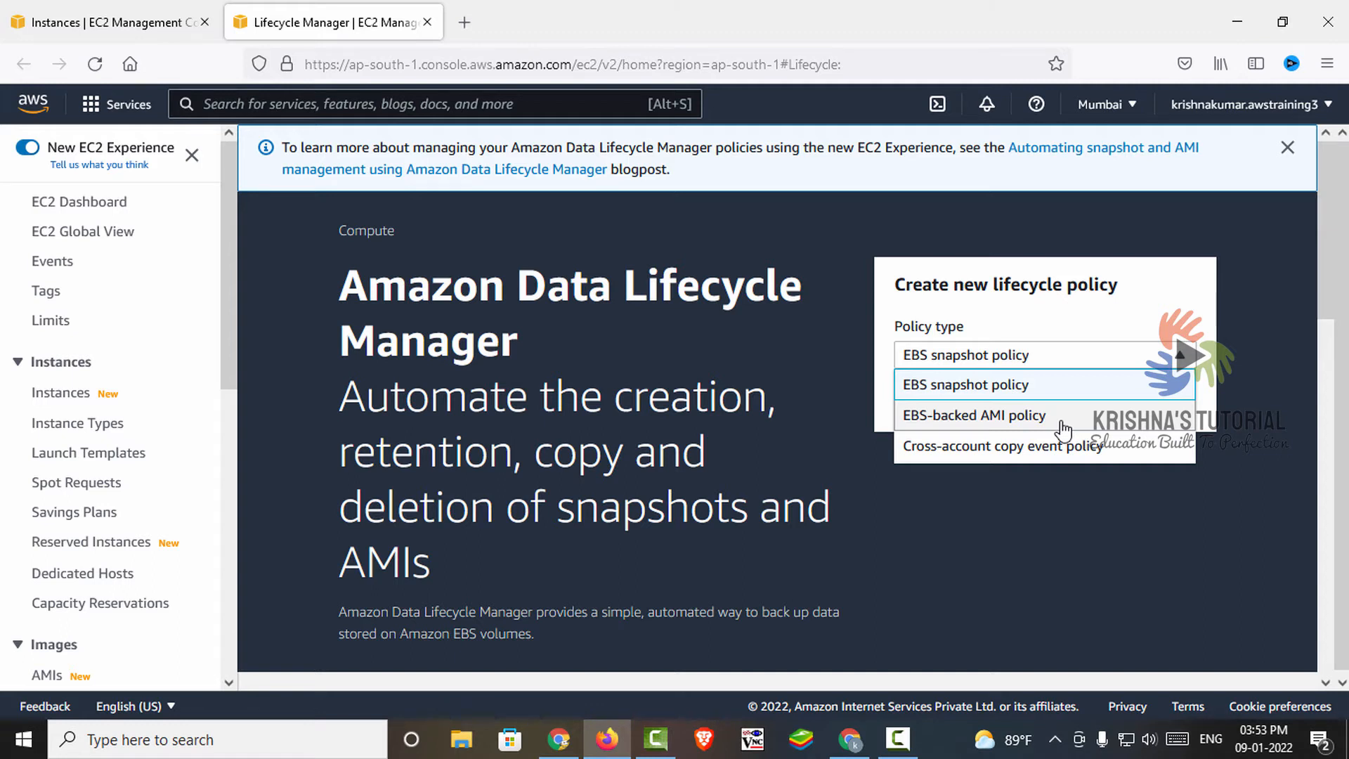
left_click(987, 429)
left_click(1044, 363)
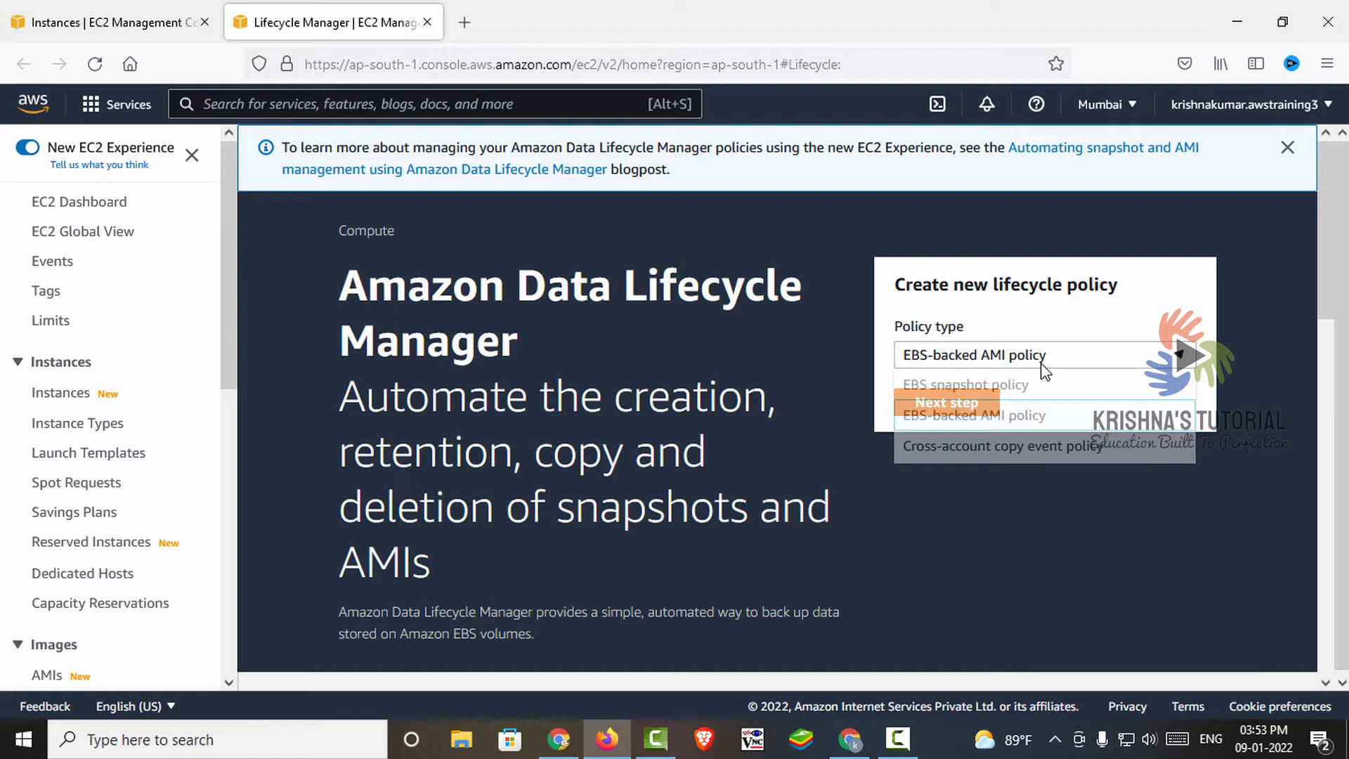
left_click(1037, 393)
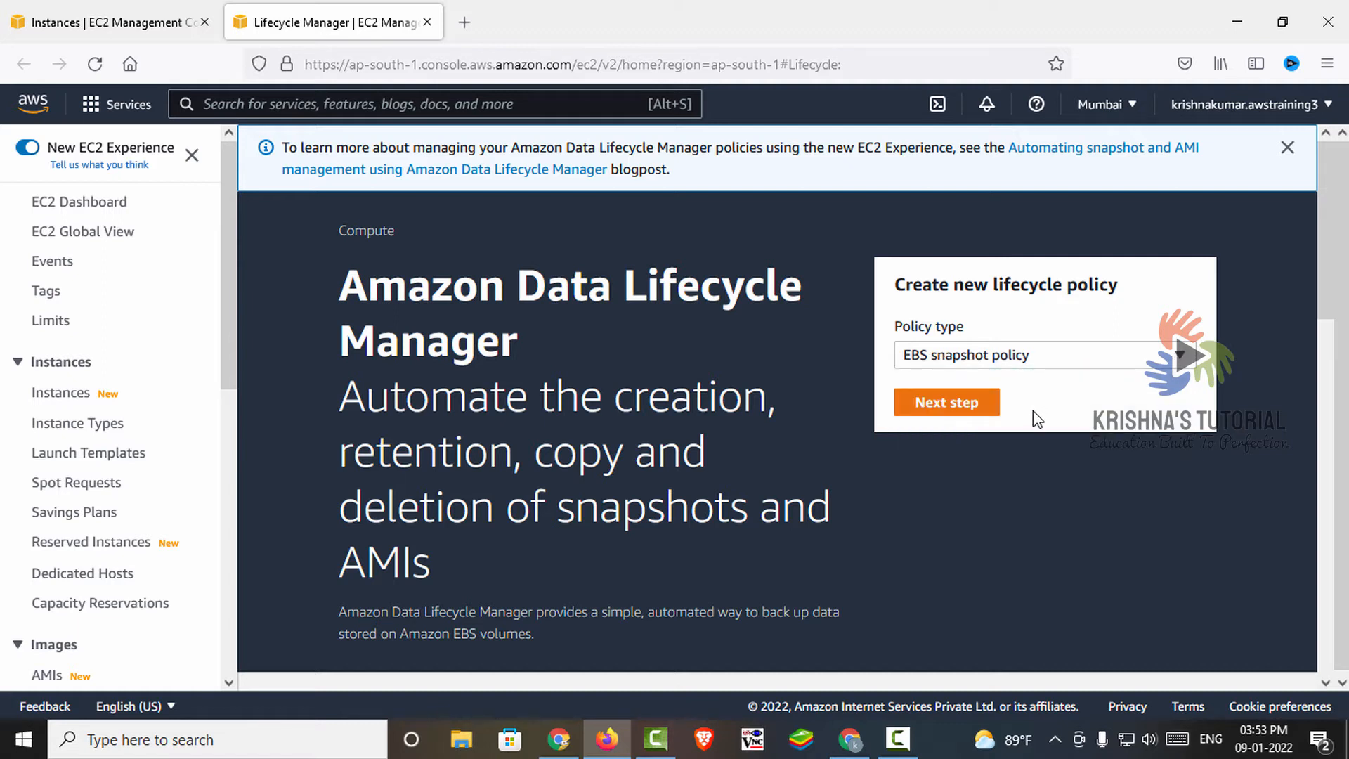
left_click(986, 416)
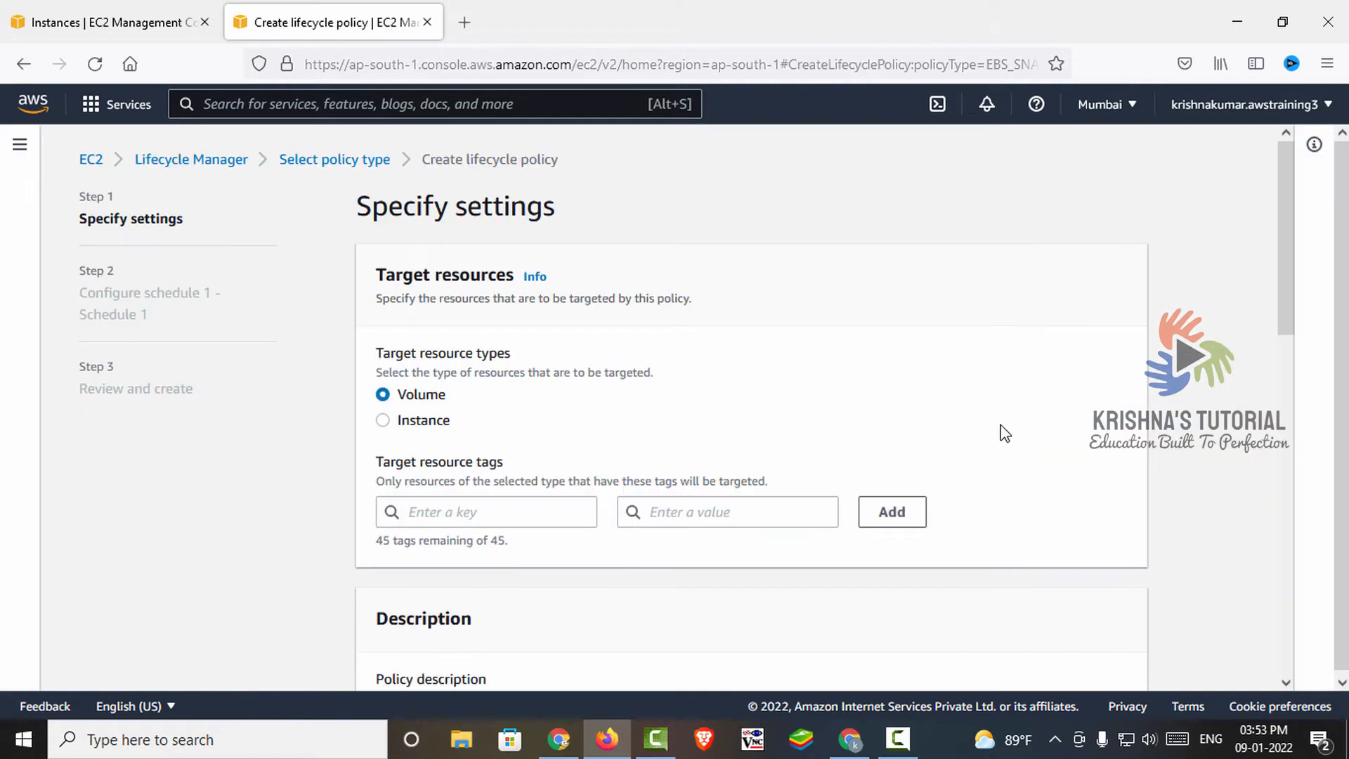
Set the policy's target resource type to Instance
scroll(883, 473, "down", 2)
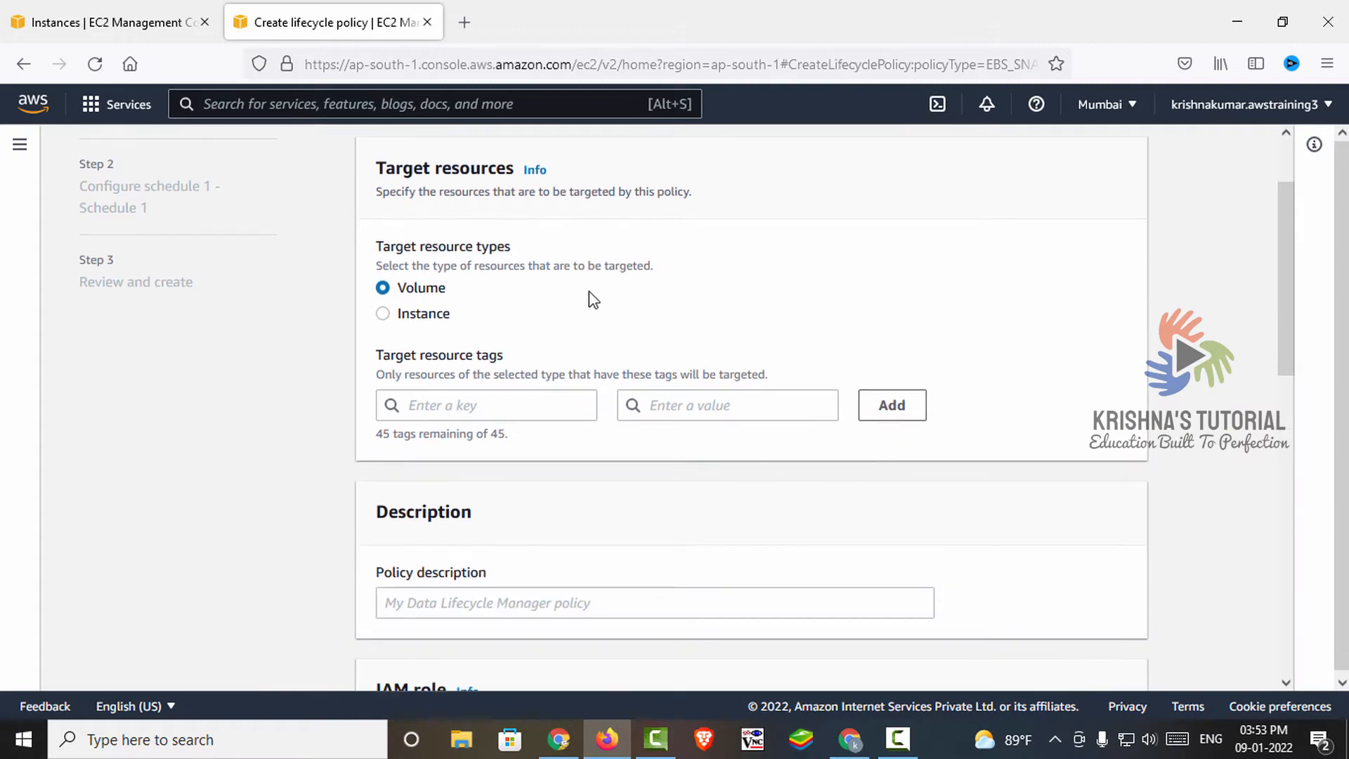
scroll(587, 298, "up", 2)
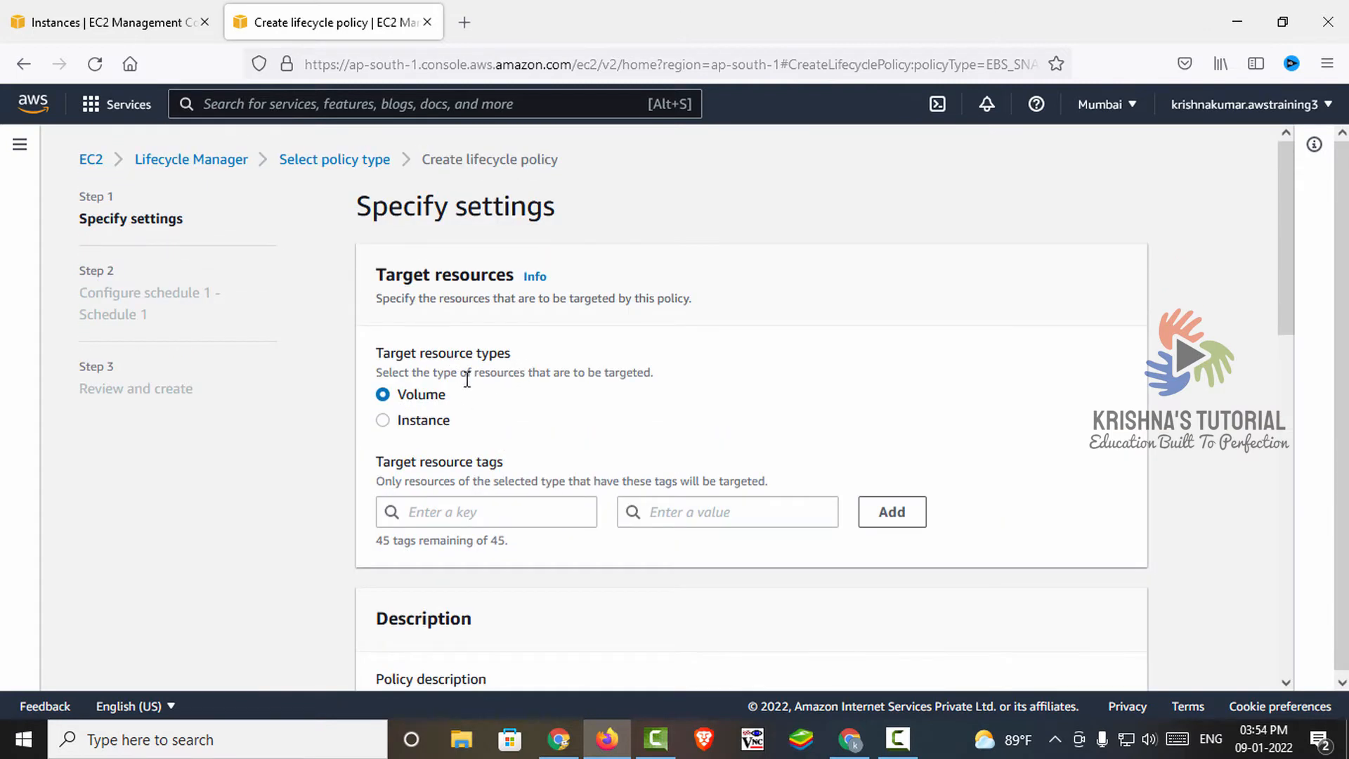
scroll(491, 400, "down", 2)
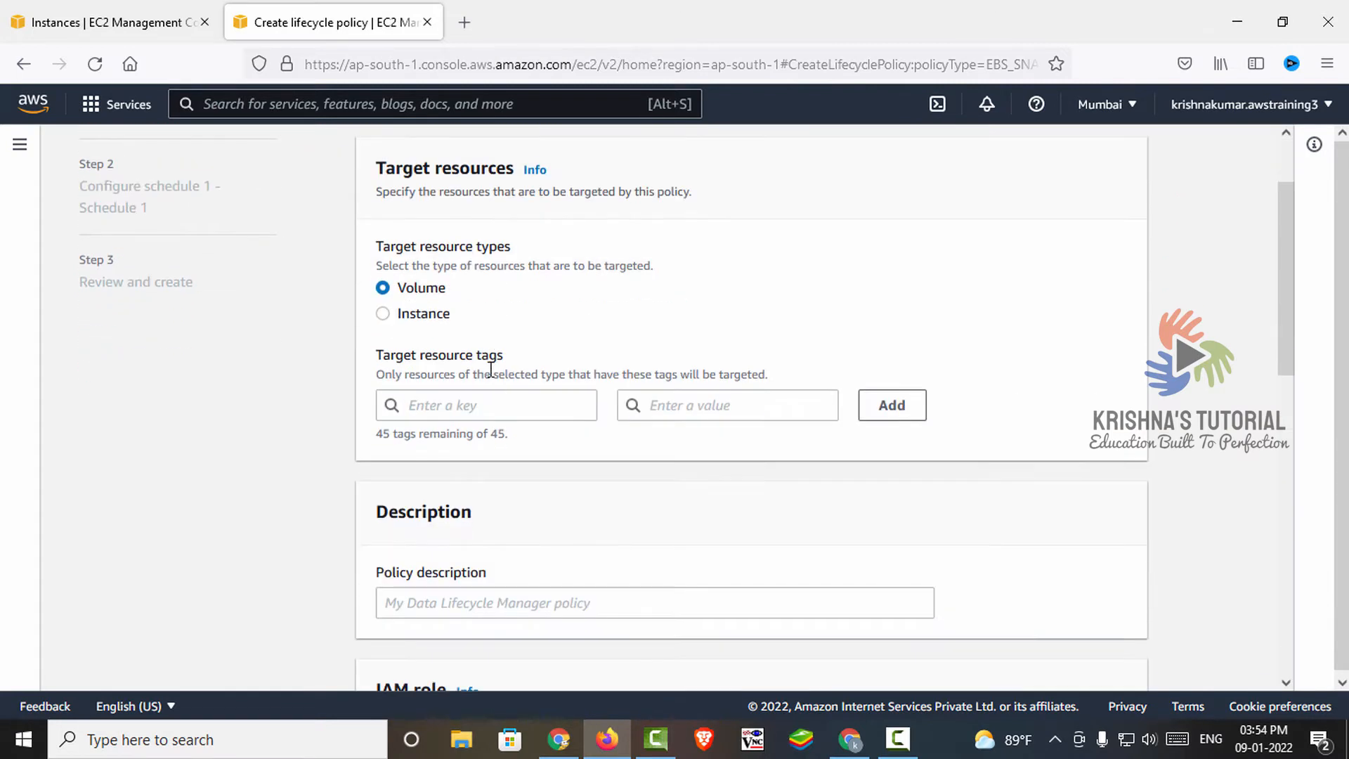
left_click(438, 318)
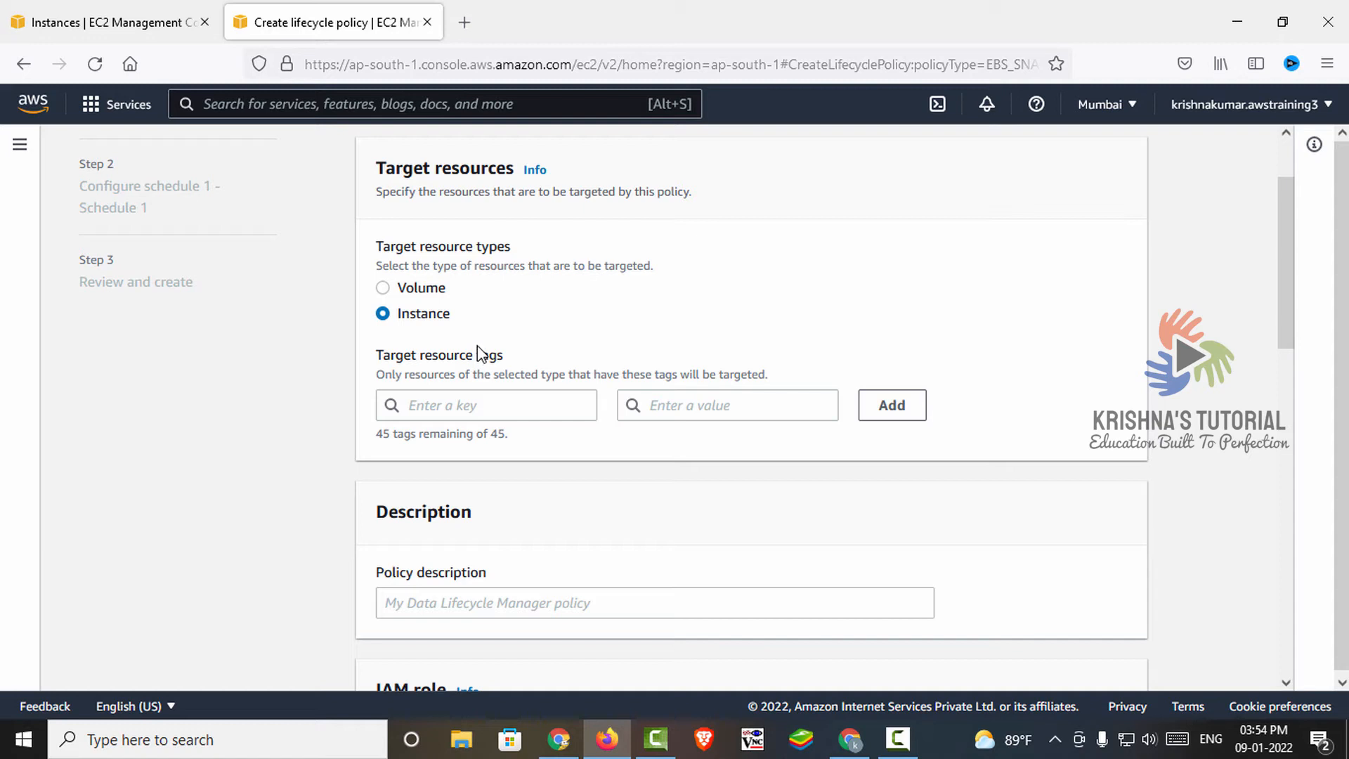
left_click(425, 290)
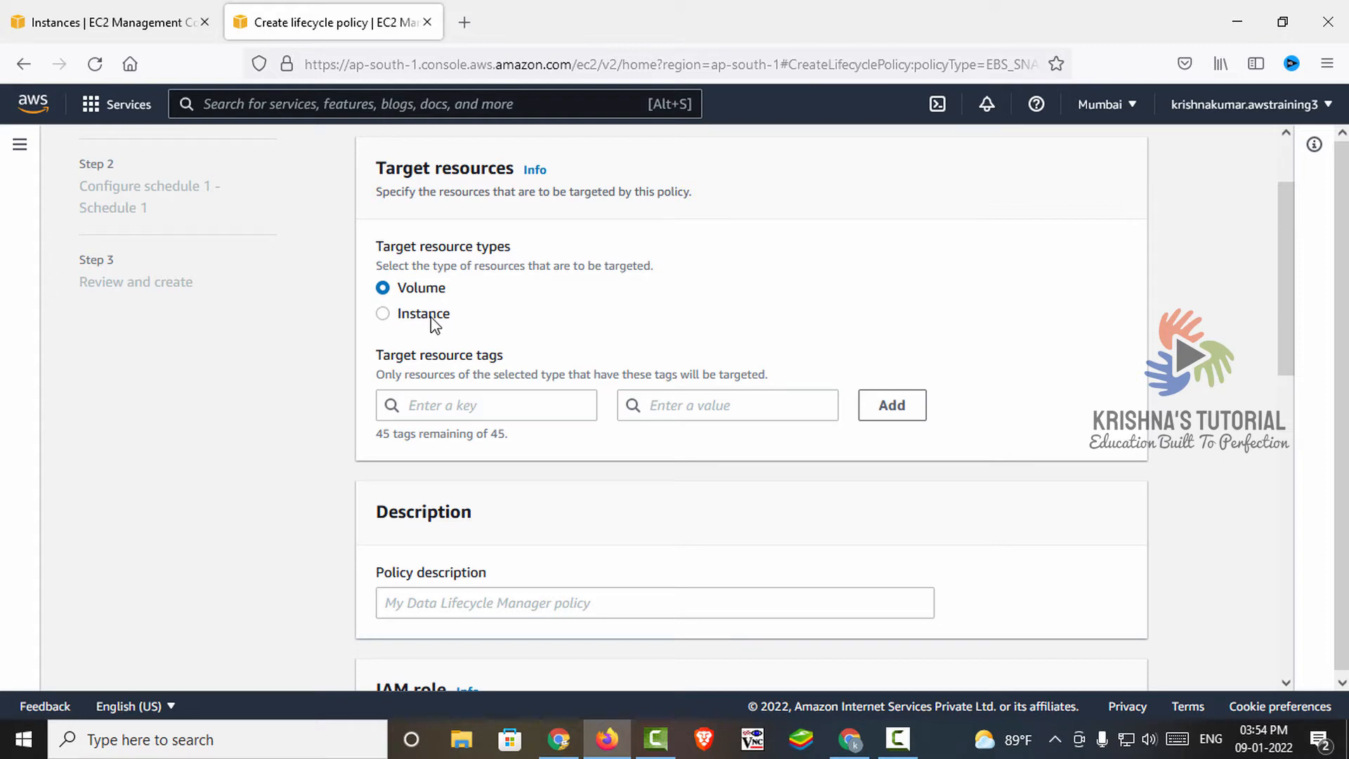
left_click(464, 318)
scroll(516, 378, "down", 3)
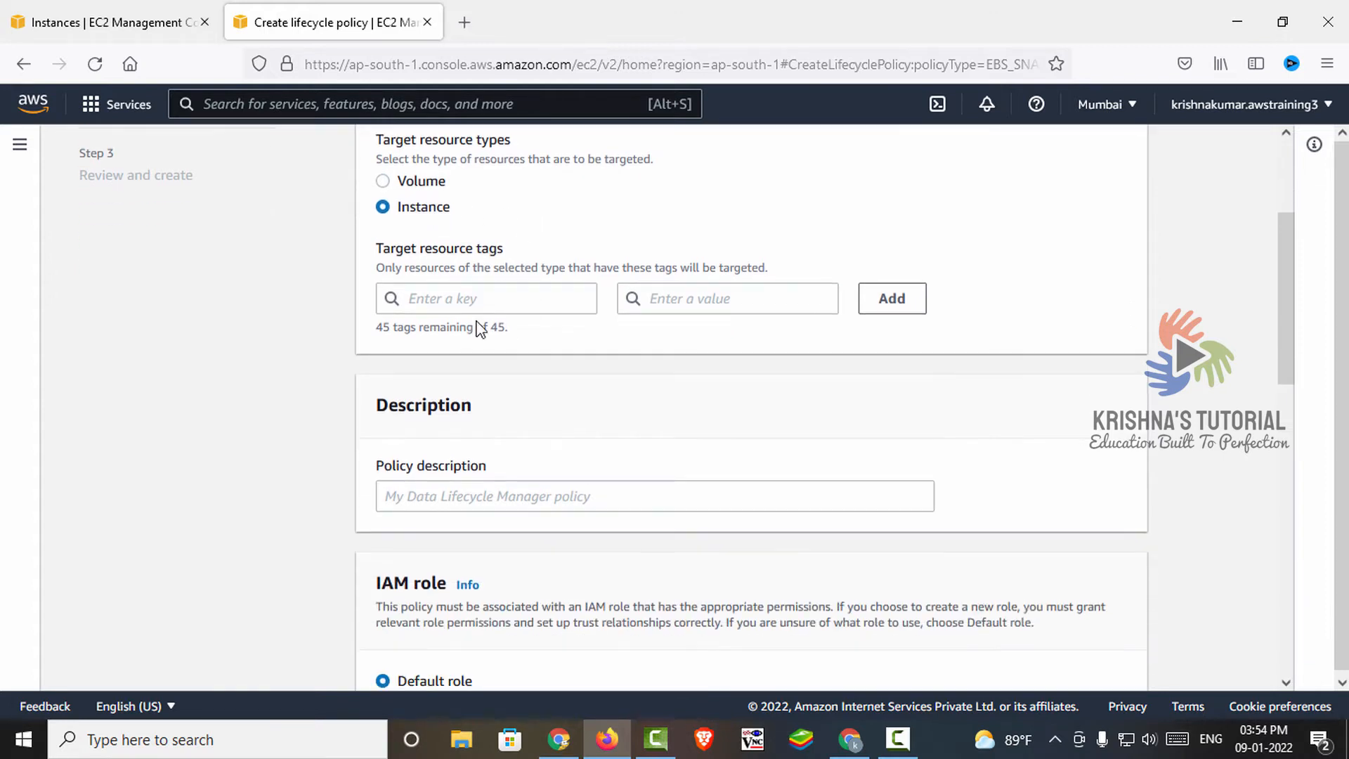
Add a target resource tag with the key Name and the value Test-VM
left_click(477, 312)
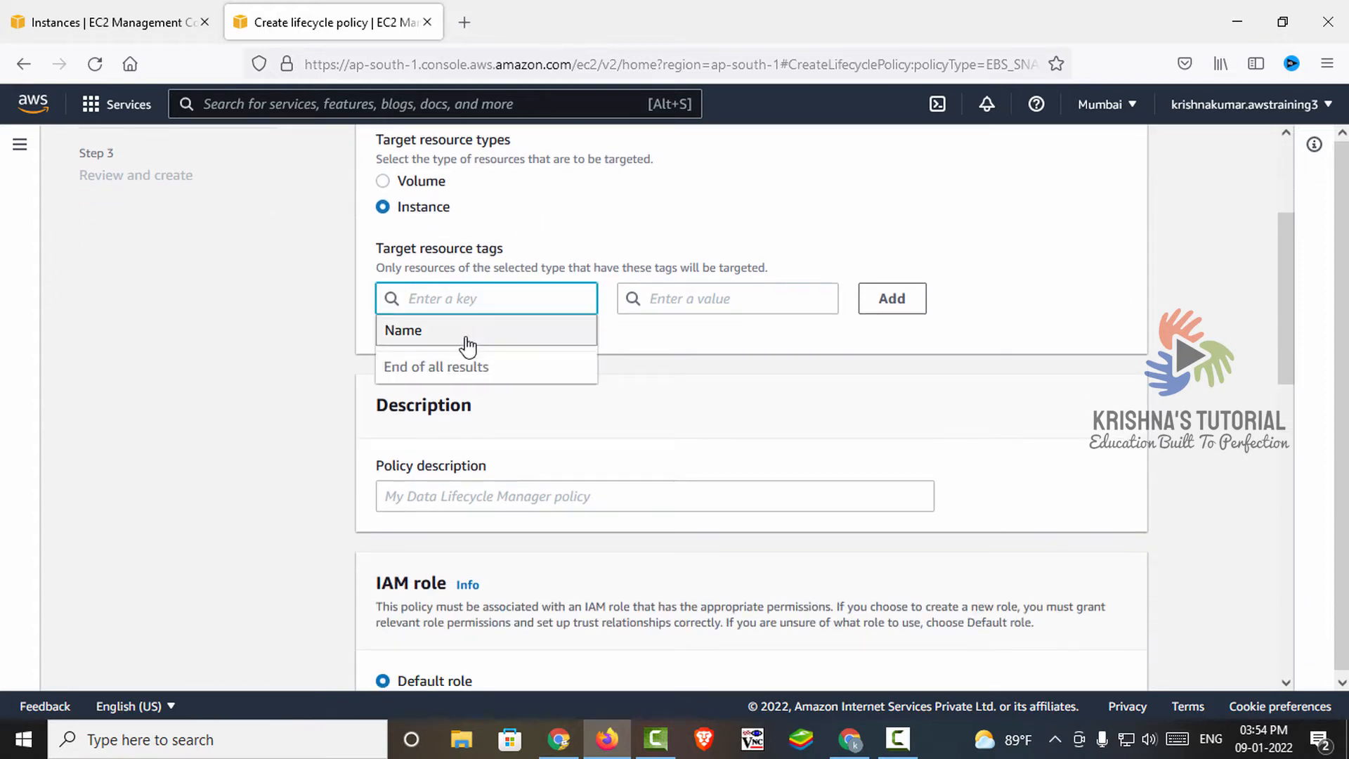
left_click(466, 337)
left_click(673, 303)
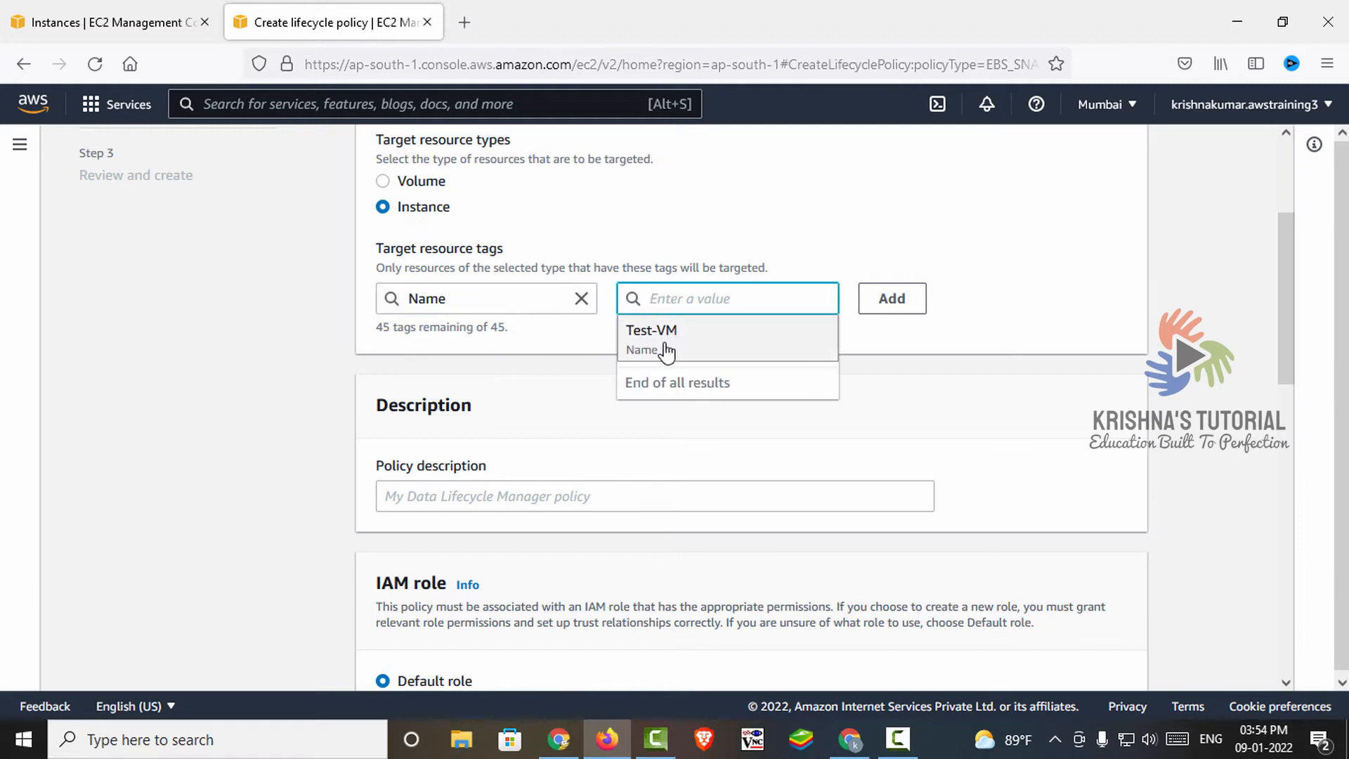
left_click(666, 353)
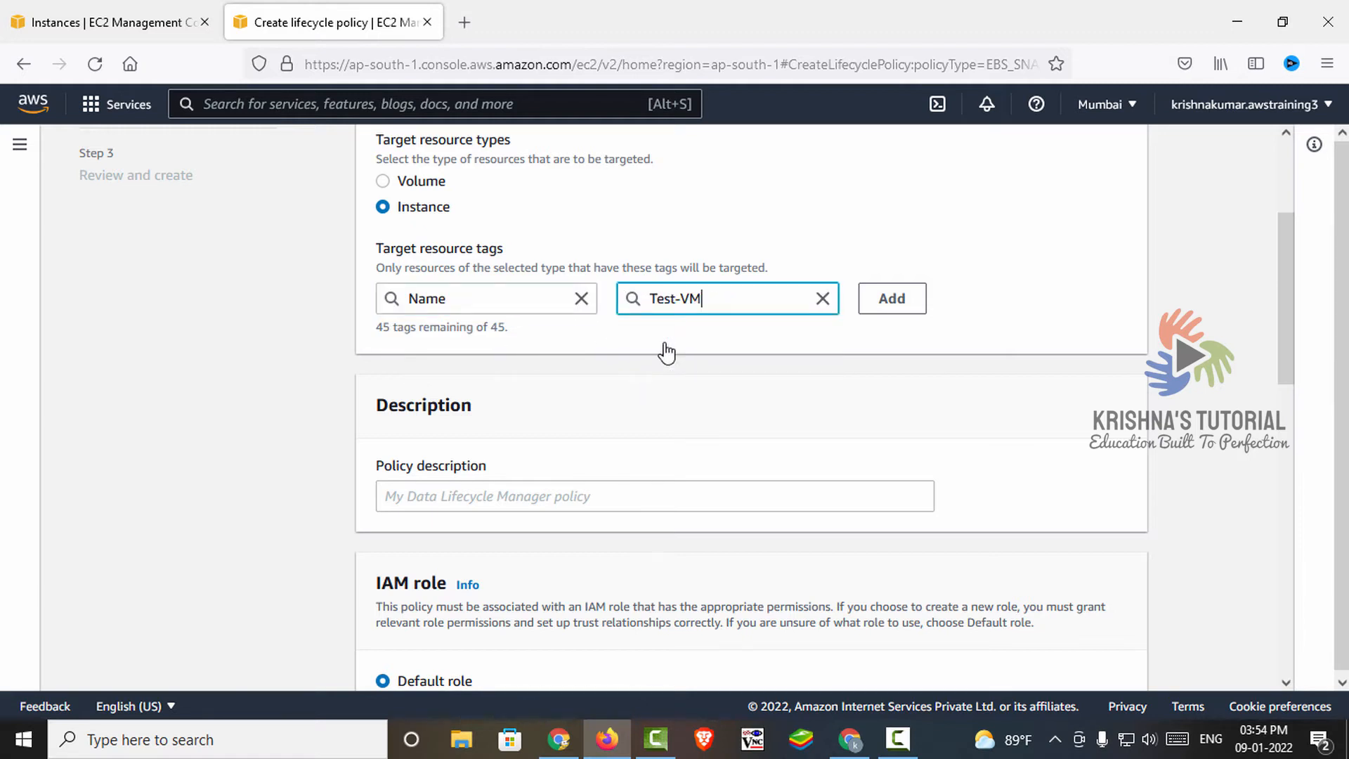
left_click(905, 309)
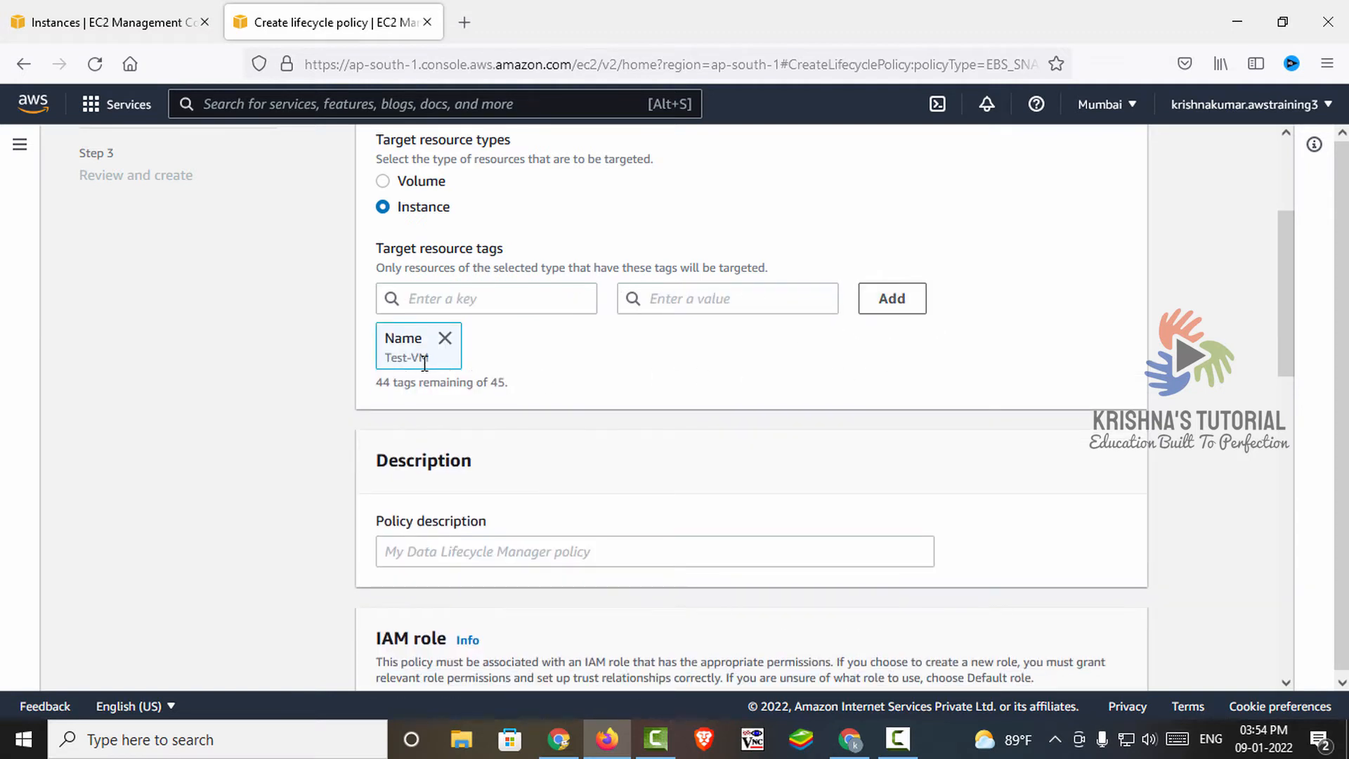
Try to continue to the schedule configuration with the policy description left empty
scroll(524, 388, "down", 1)
left_click(552, 444)
scroll(578, 485, "down", 3)
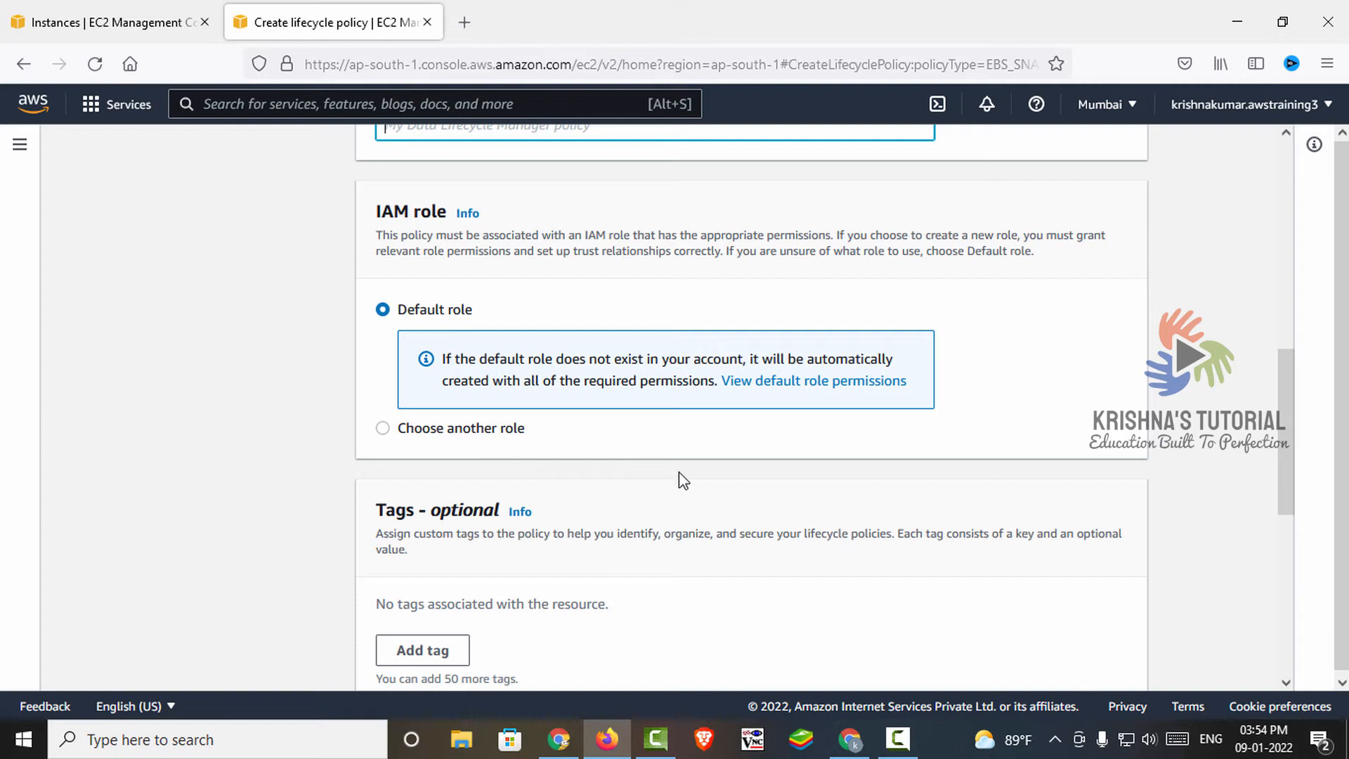
scroll(681, 481, "down", 4)
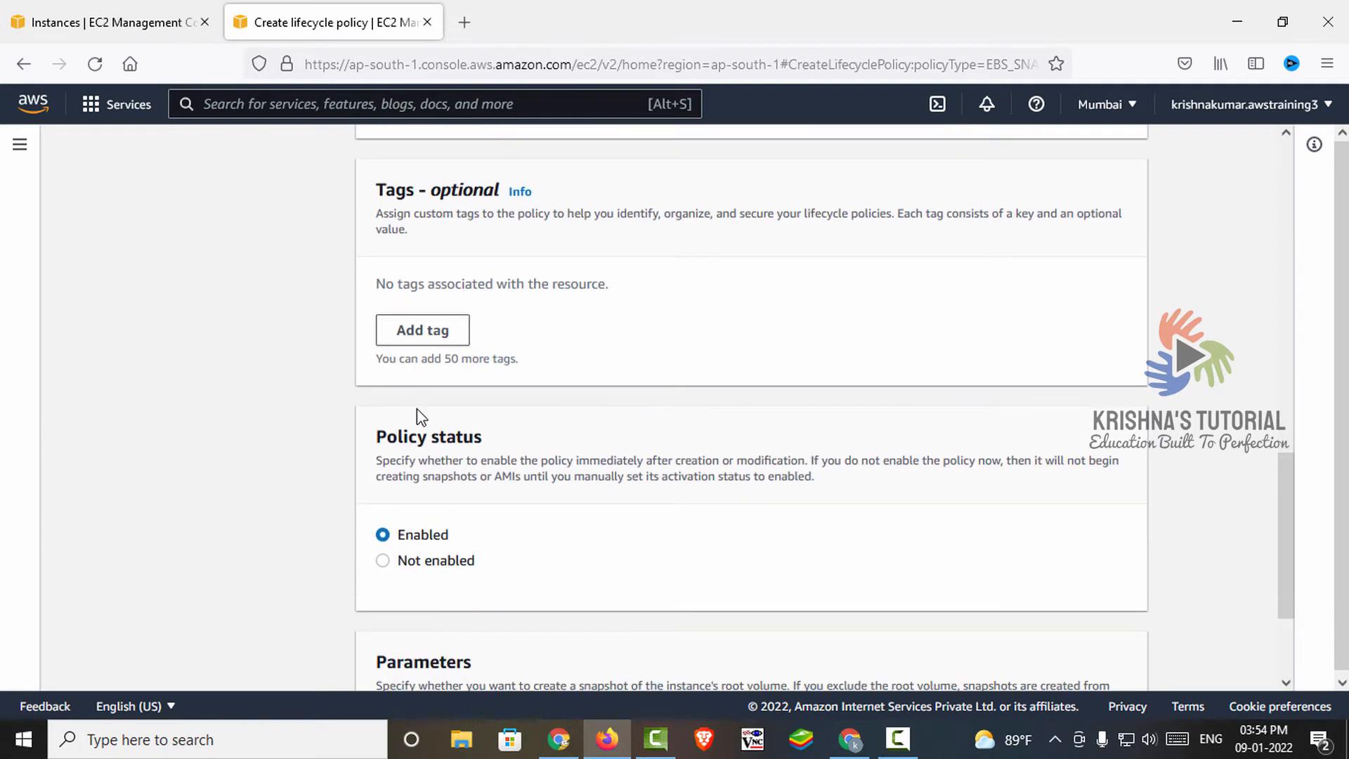
scroll(488, 528, "down", 1)
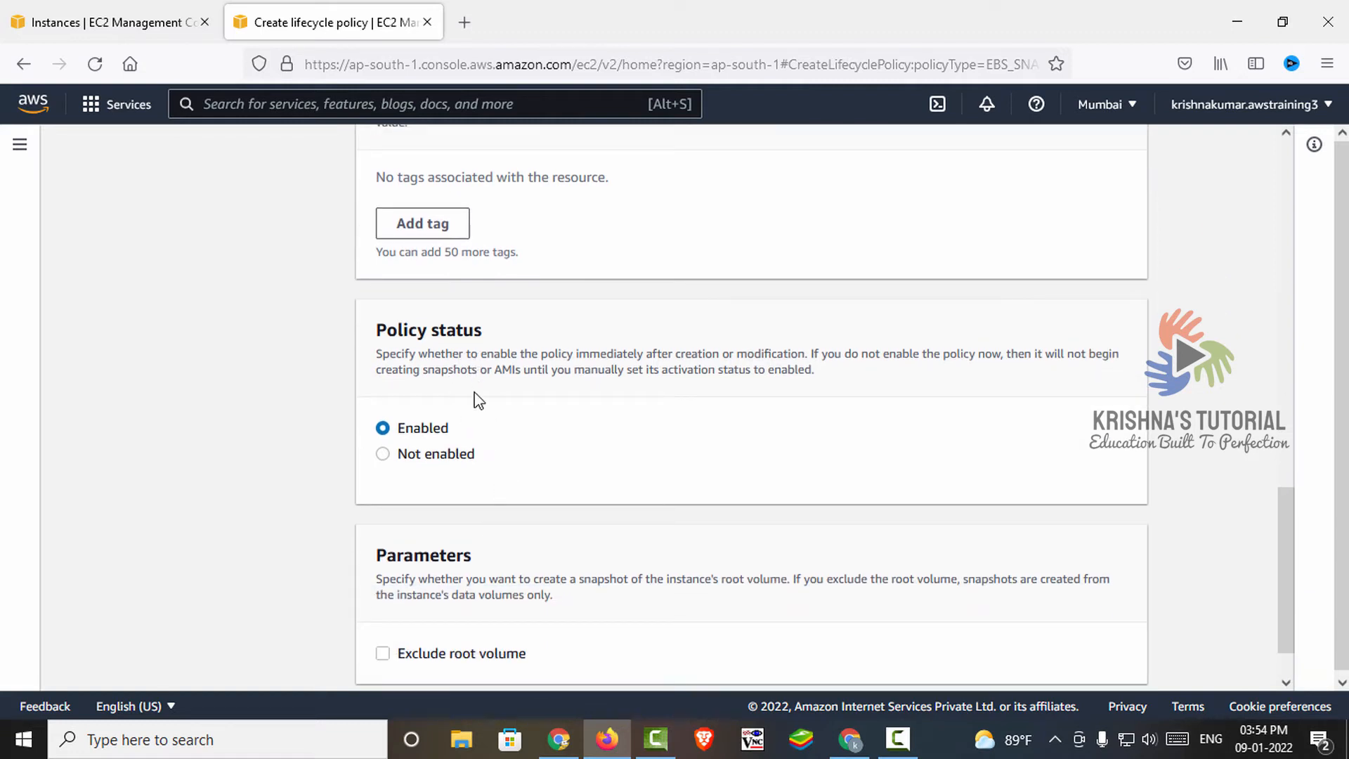
scroll(541, 483, "down", 1)
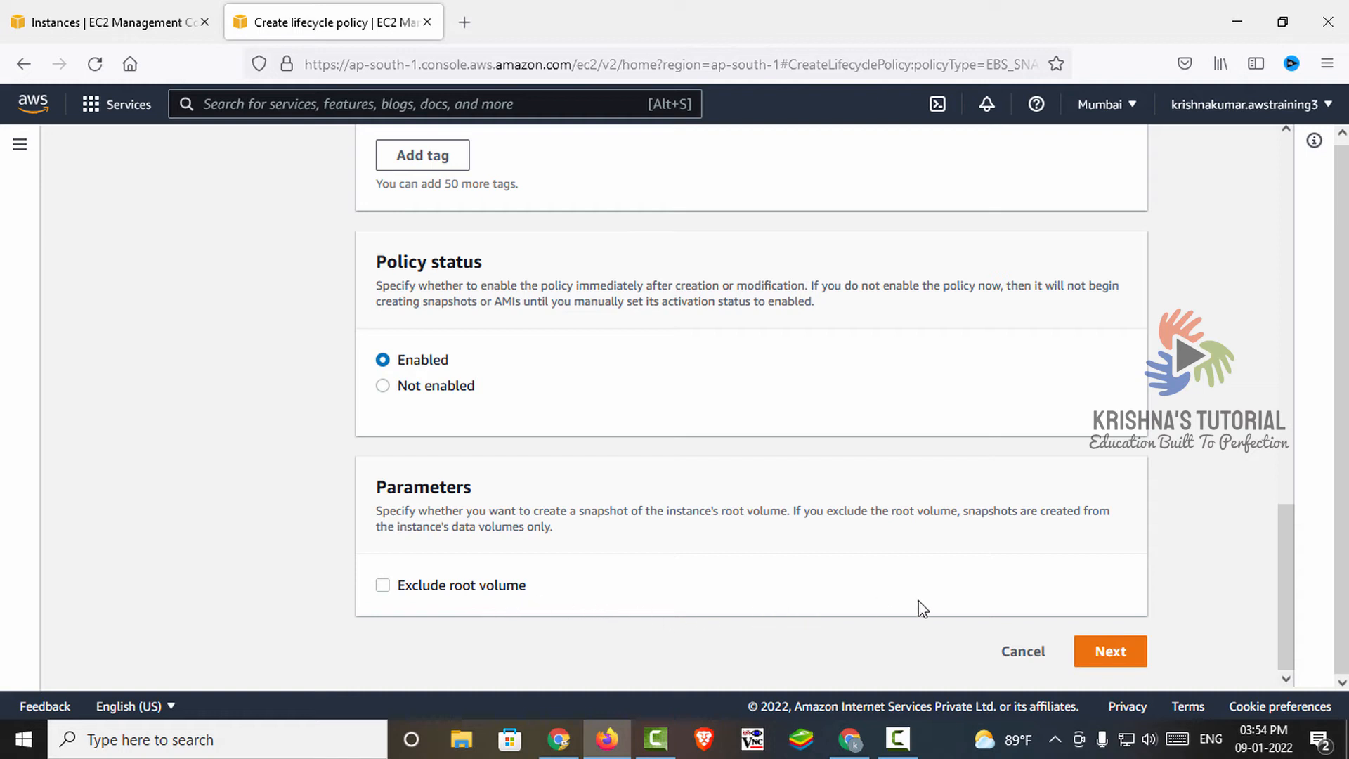
left_click(1135, 658)
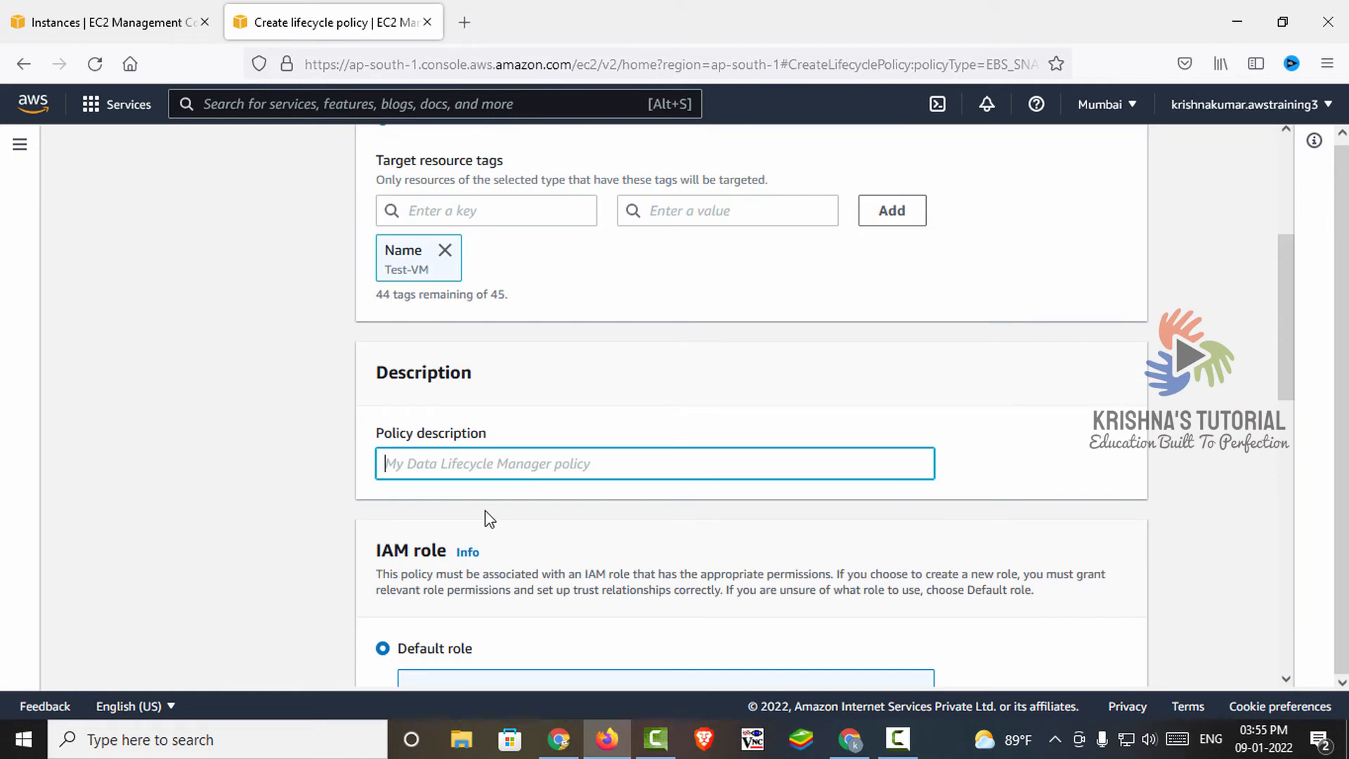
Enter "Volumes-bkp" as the policy description and continue to the schedule configuration
type("Volumes")
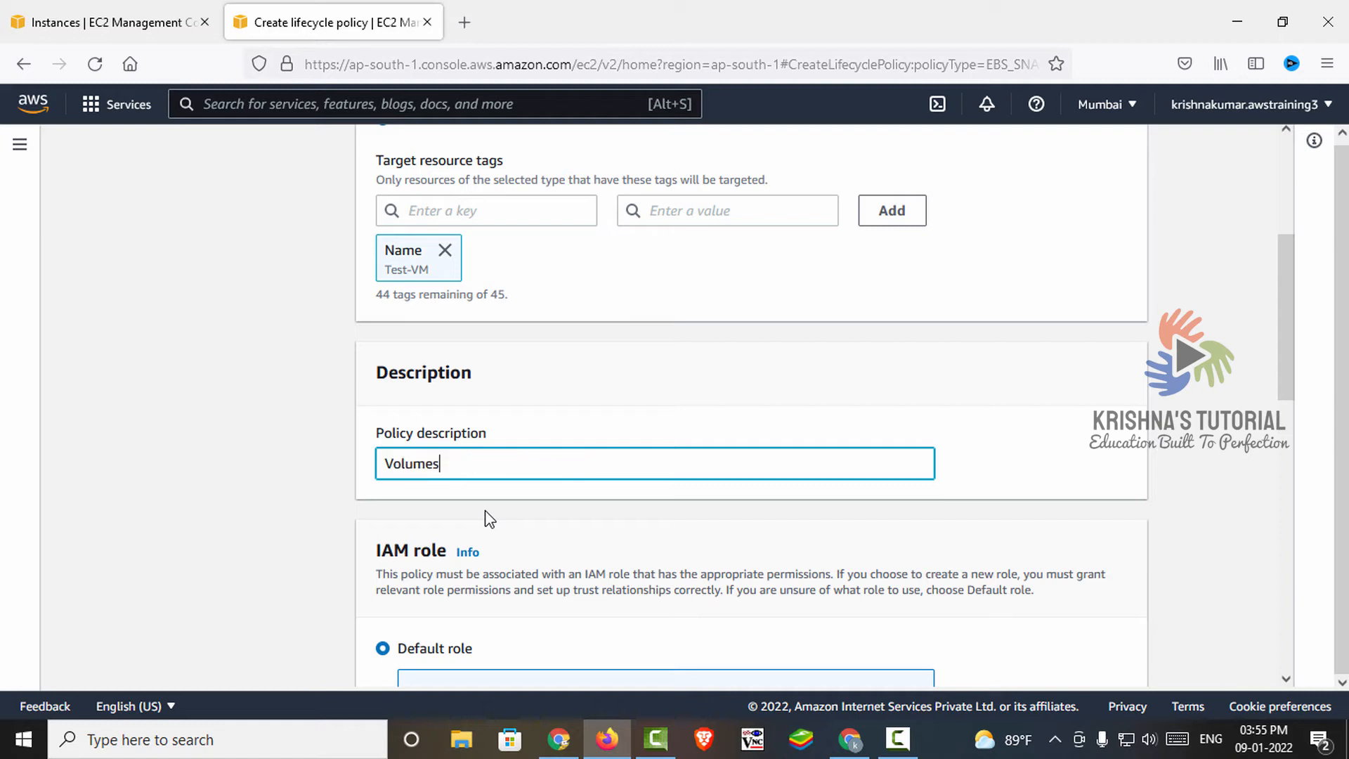
type("=bkp")
key("Left")
key("Left")
key("BackSpace")
type("-")
scroll(843, 473, "down", 10)
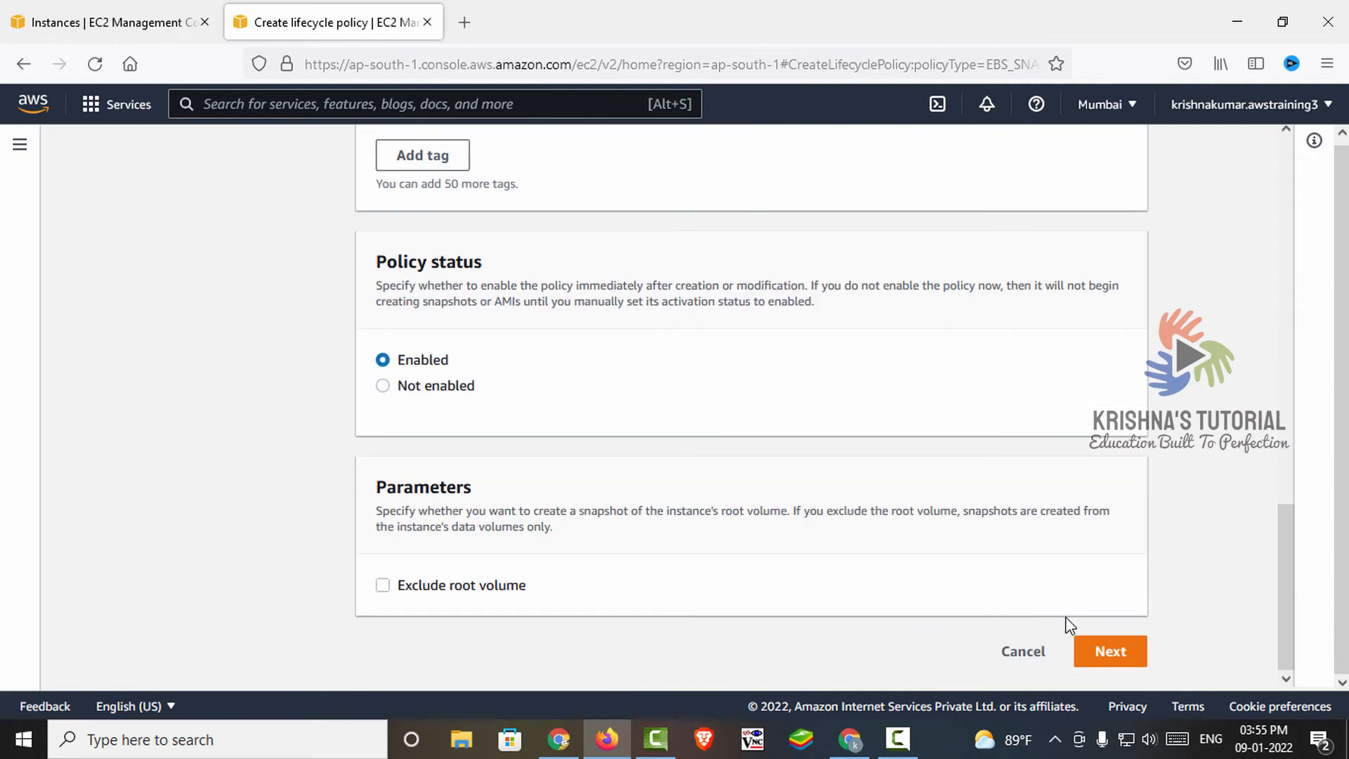
left_click(1103, 651)
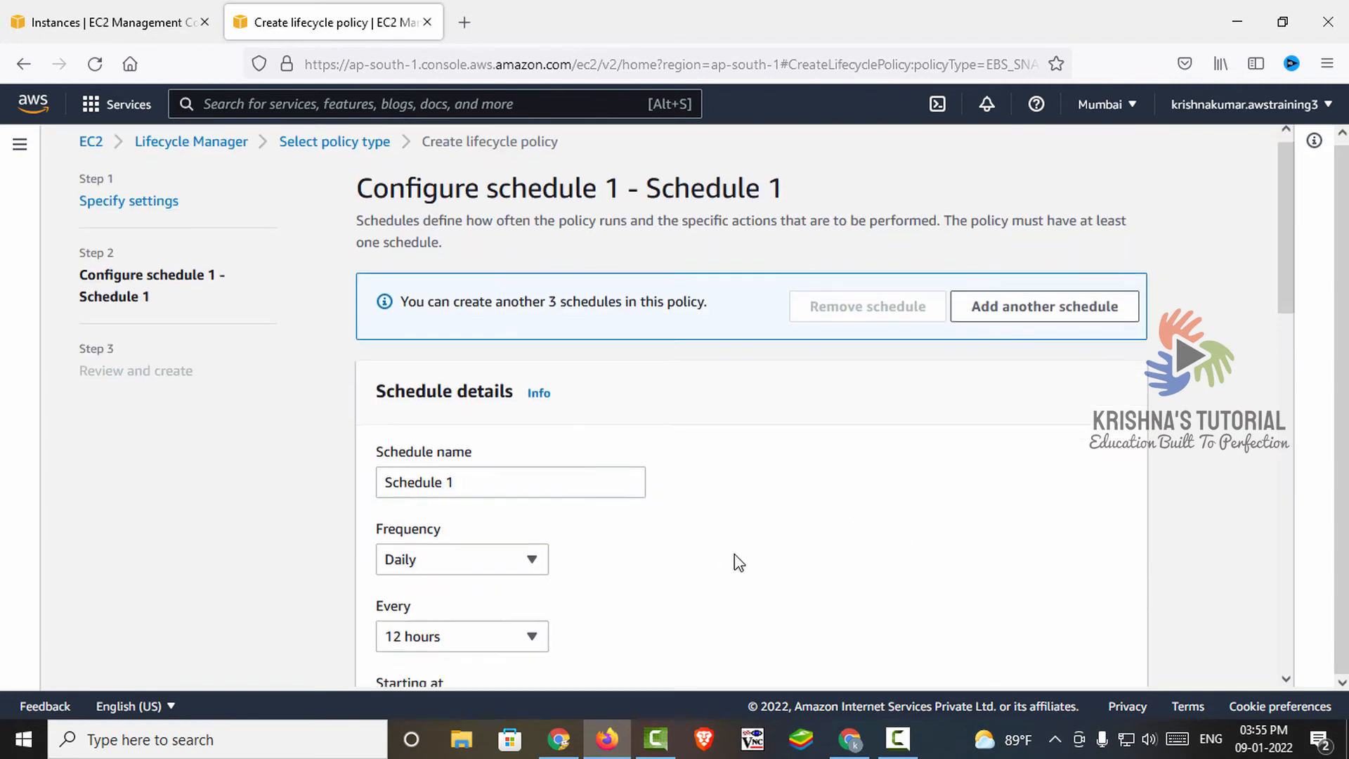
Set the daily Schedule 1 to run every 24 hours
scroll(732, 563, "down", 3)
left_click(492, 275)
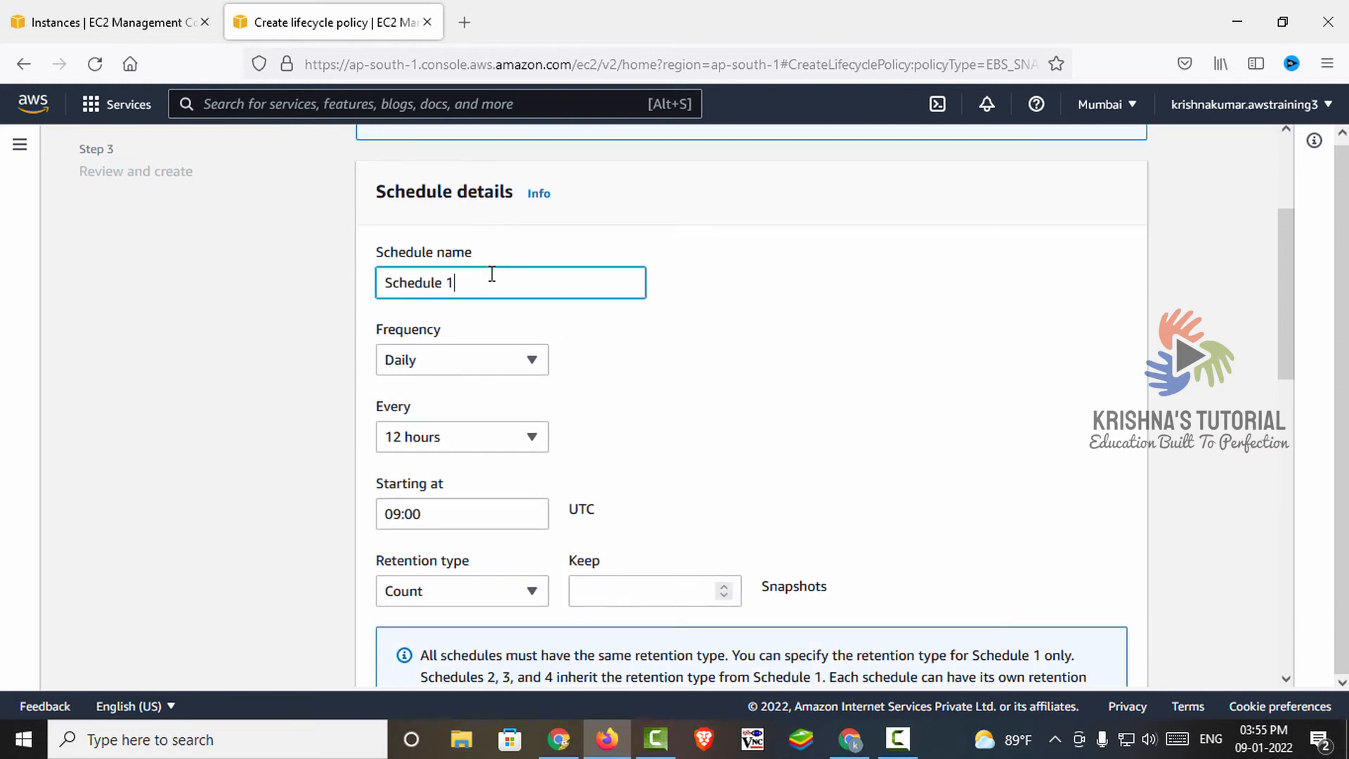
scroll(664, 487, "down", 2)
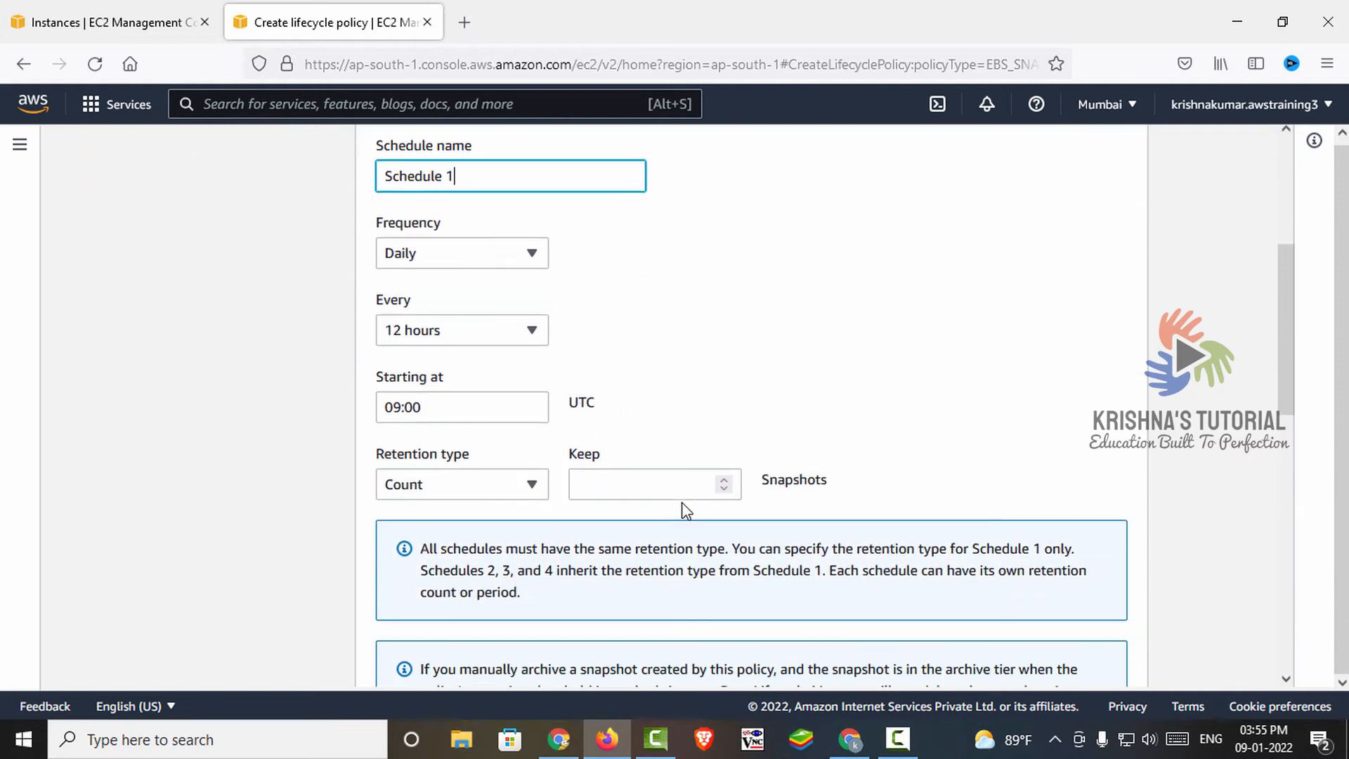
left_click(536, 264)
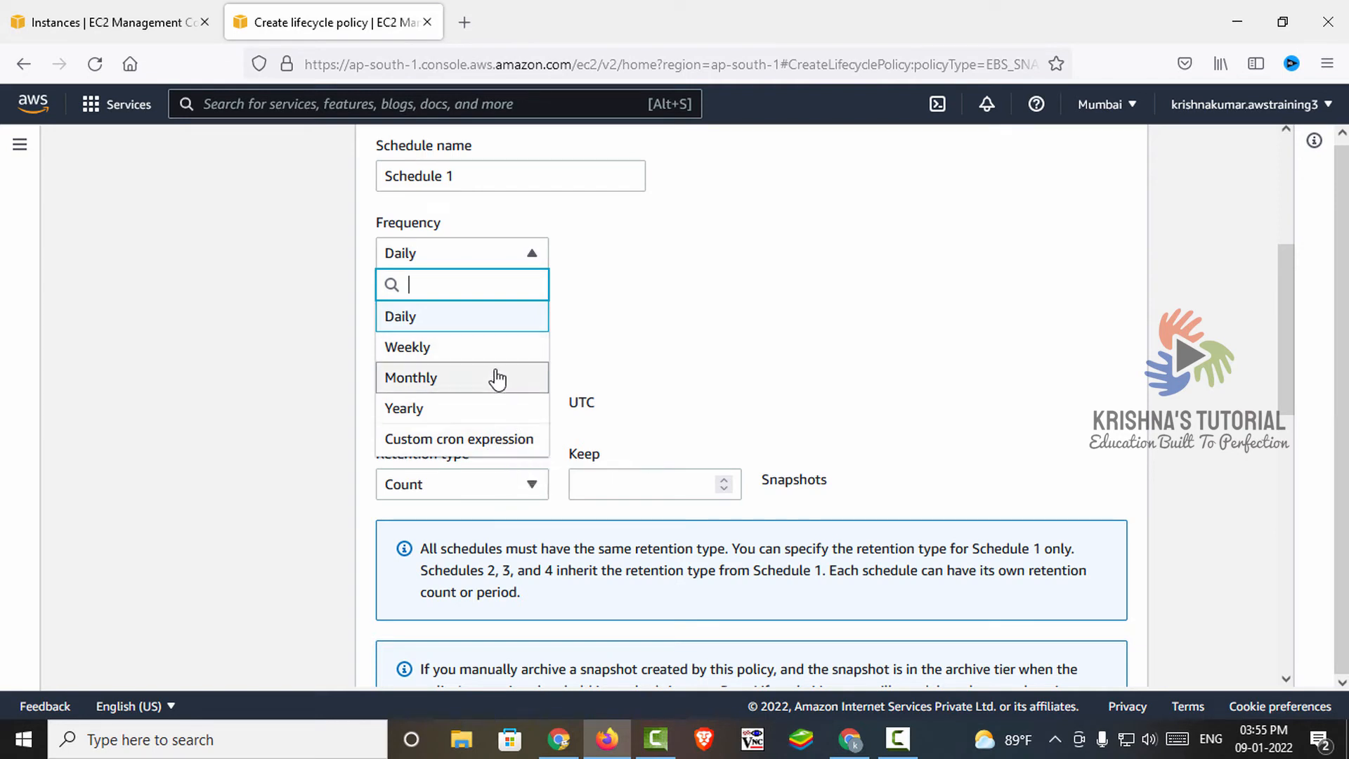
left_click(696, 341)
scroll(689, 373, "down", 2)
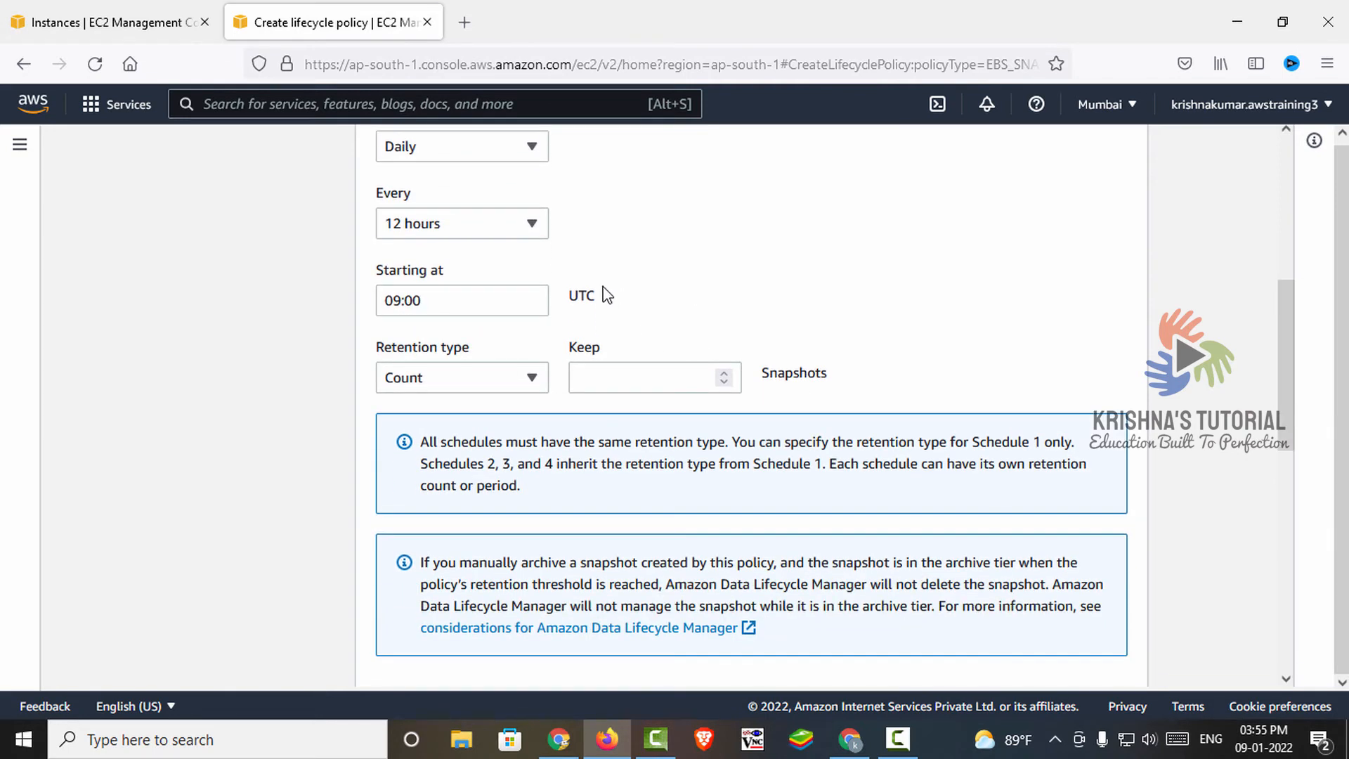
left_click(533, 224)
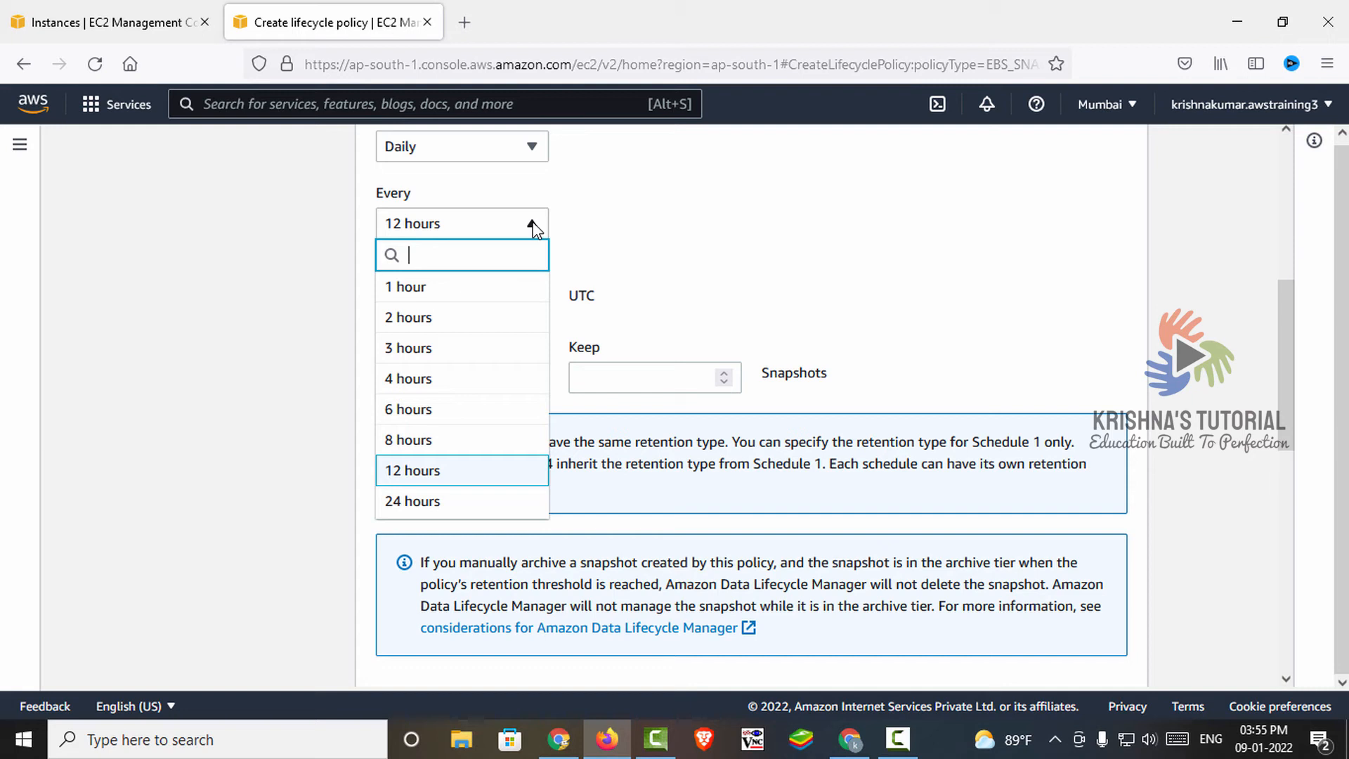
left_click(460, 503)
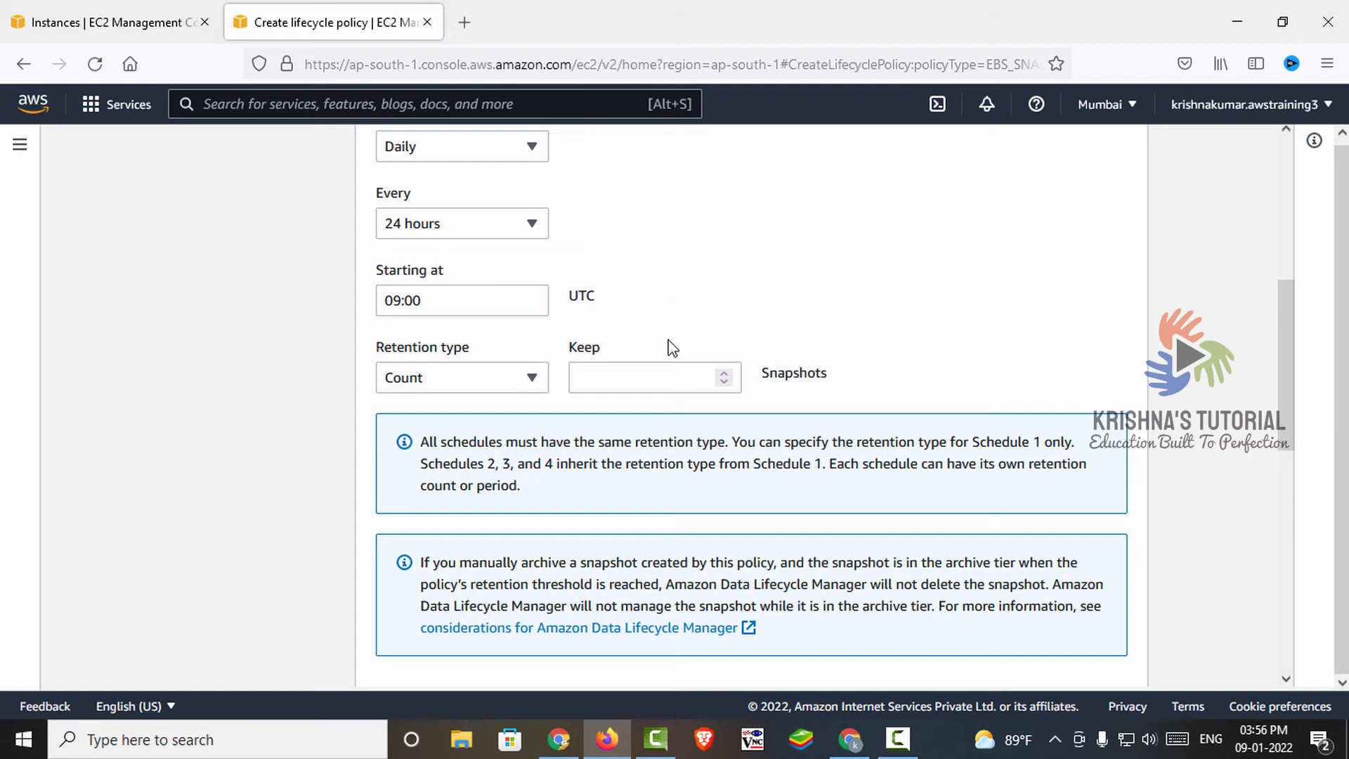
Set Schedule 1's count-based retention to keep 2 snapshots, leaving the starting time at 09:00 UTC
scroll(597, 355, "down", 2)
scroll(549, 353, "up", 2)
left_click(476, 302)
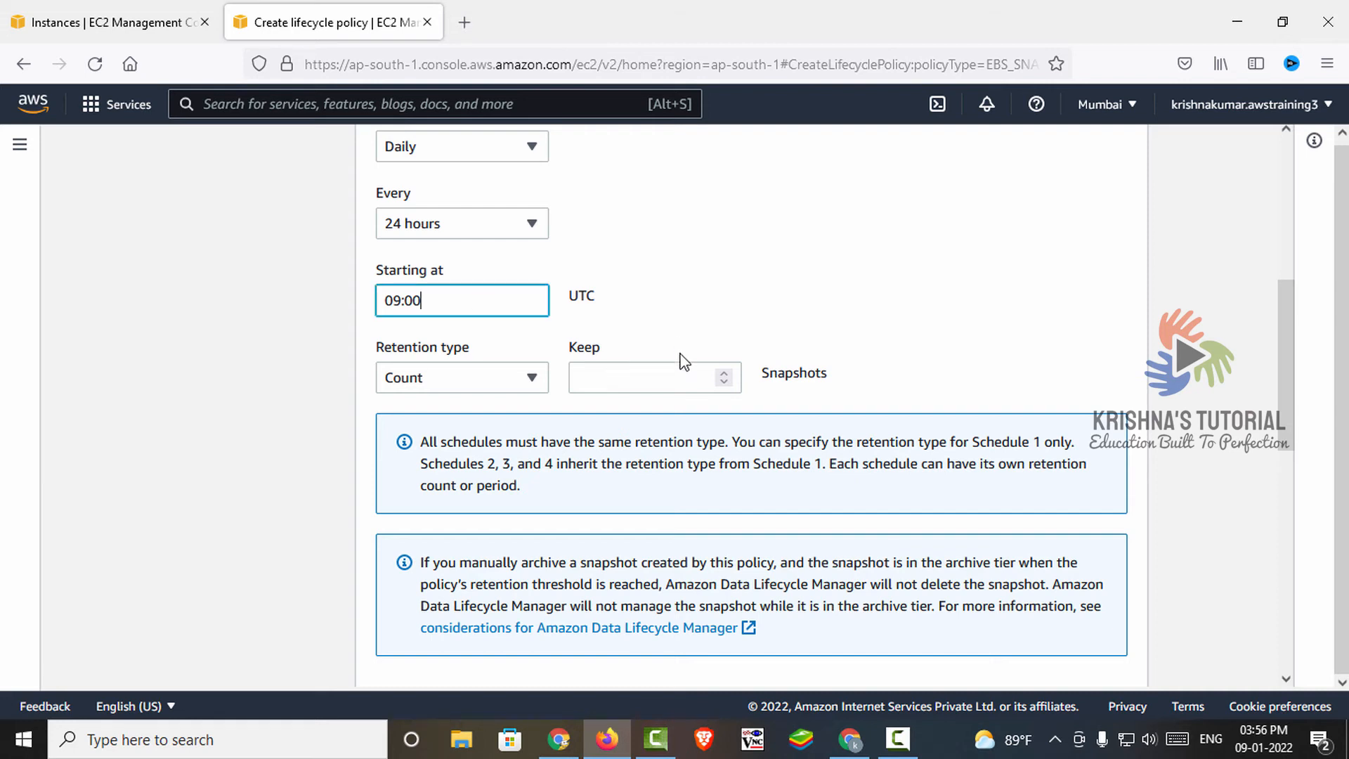
scroll(680, 357, "down", 2)
left_click(533, 275)
left_click(533, 276)
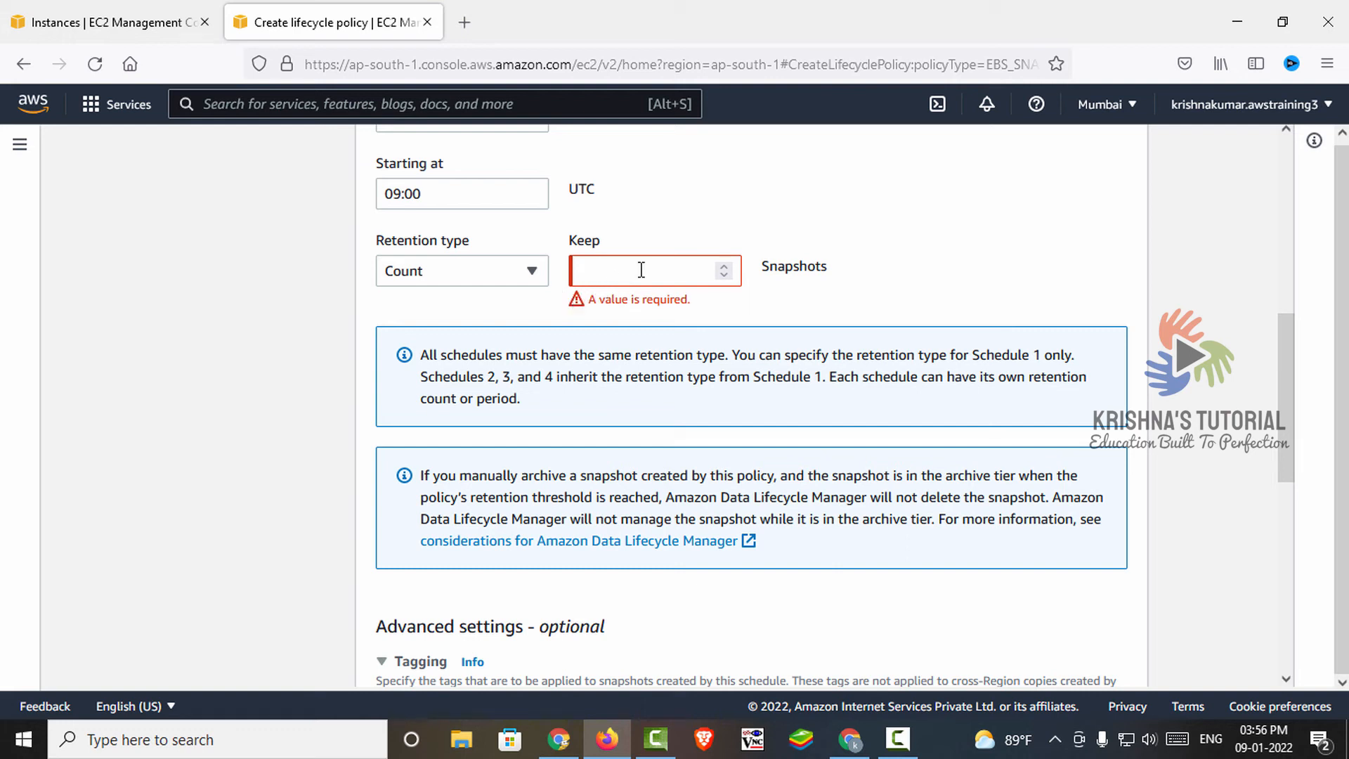
left_click(689, 272)
type("2")
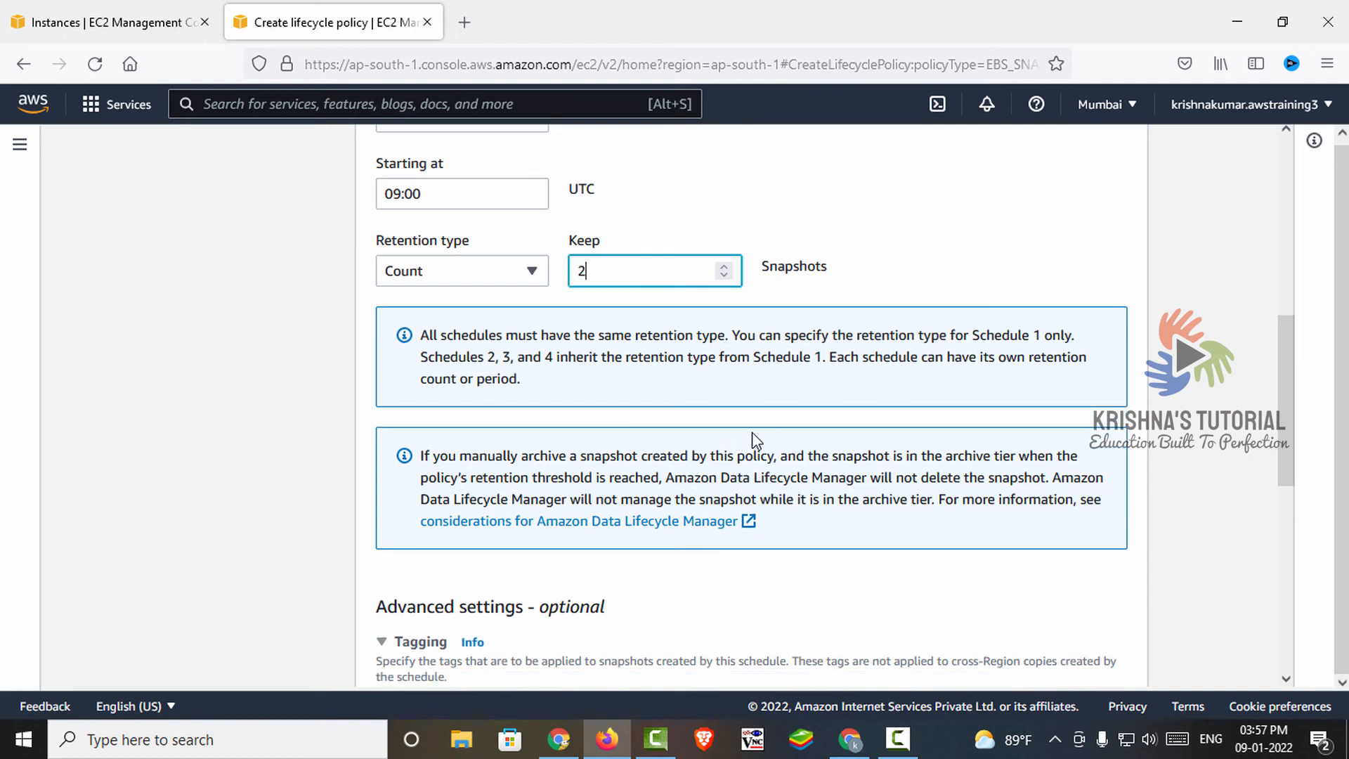
Examine the schedule's optional advanced settings for tagging, fast snapshot restore, cross-Region copy and cross-account sharing, expanding the collapsed sections
scroll(755, 441, "down", 6)
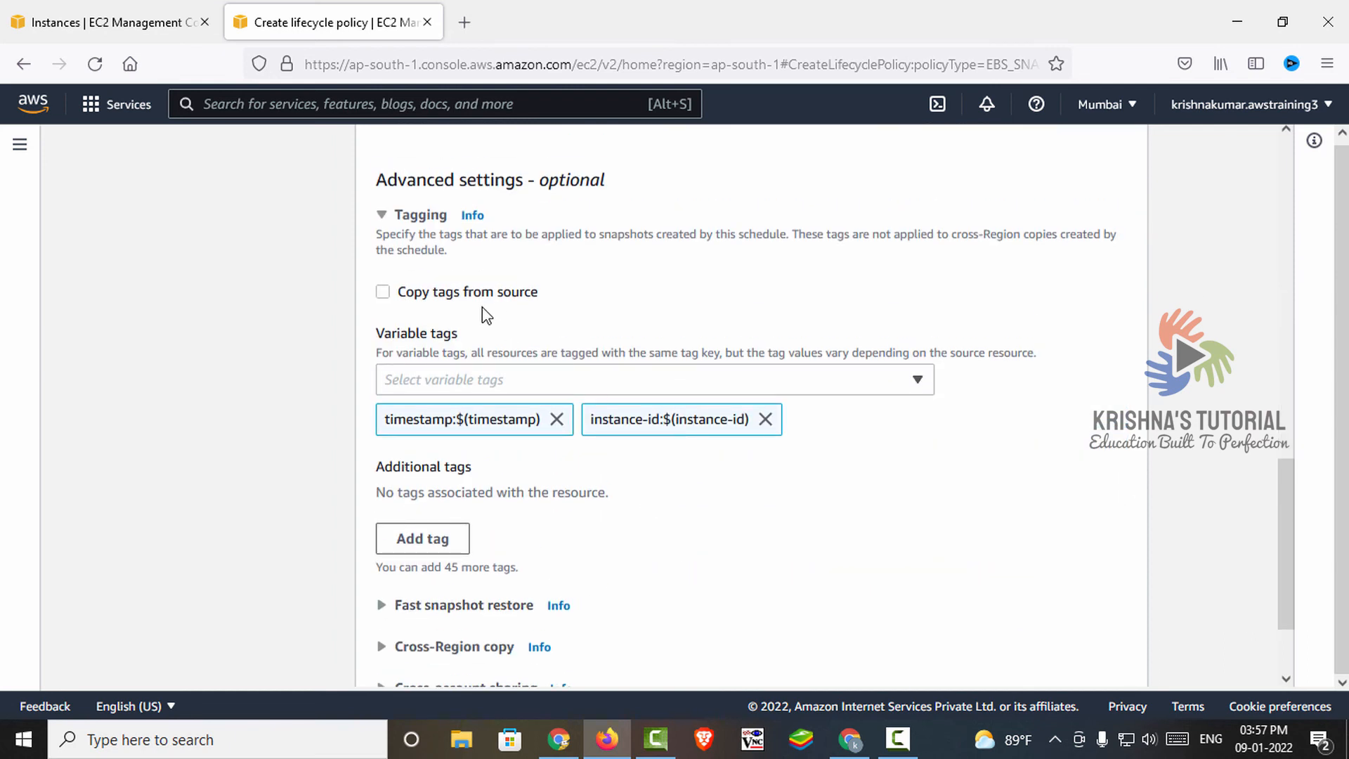
scroll(544, 465, "down", 2)
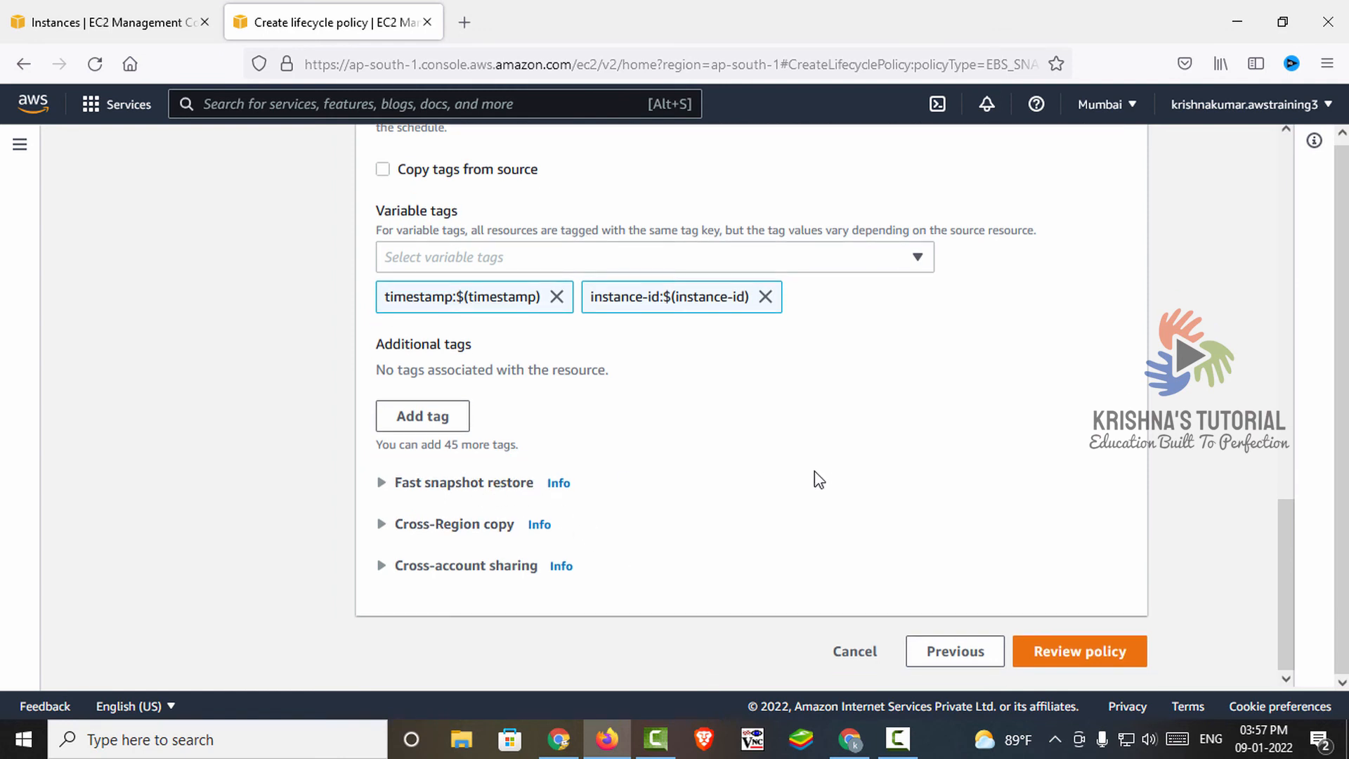
left_click(492, 482)
scroll(582, 499, "down", 2)
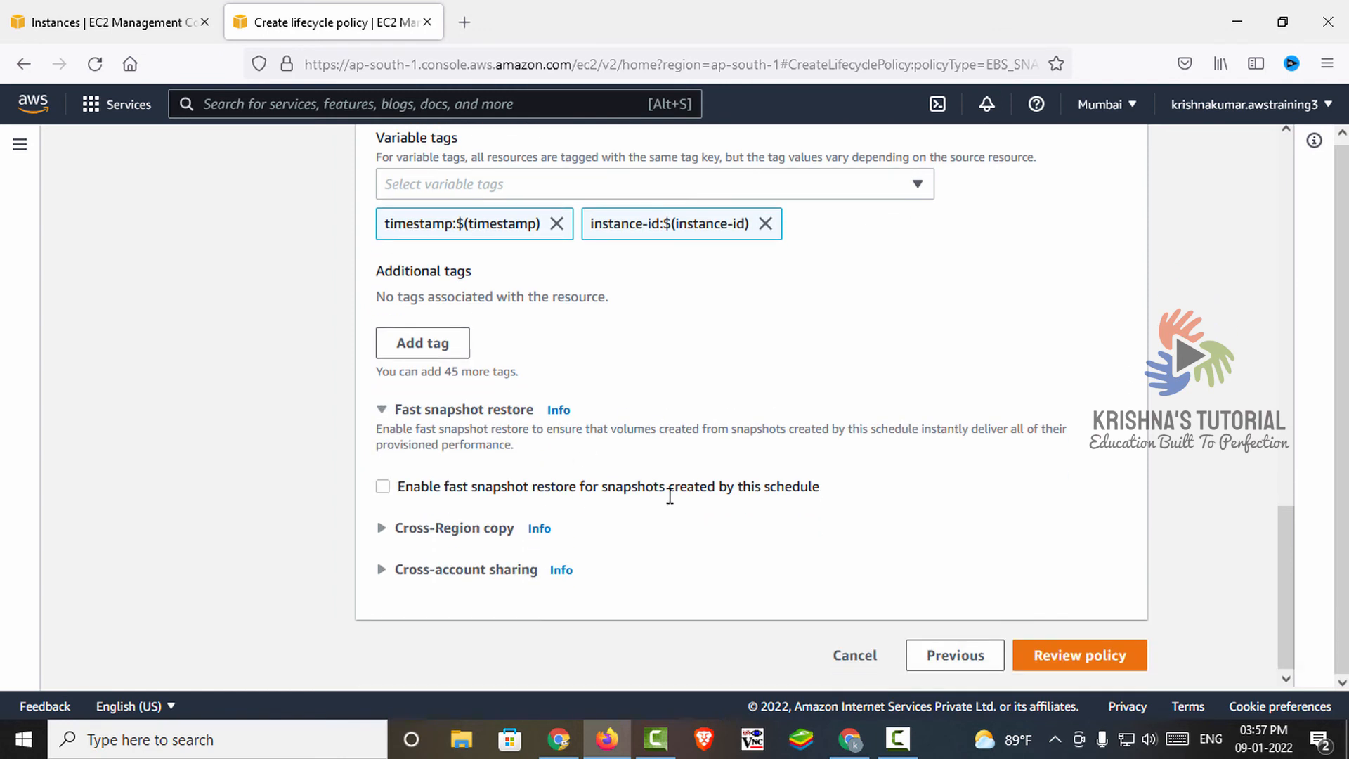
left_click(485, 521)
scroll(652, 523, "down", 1)
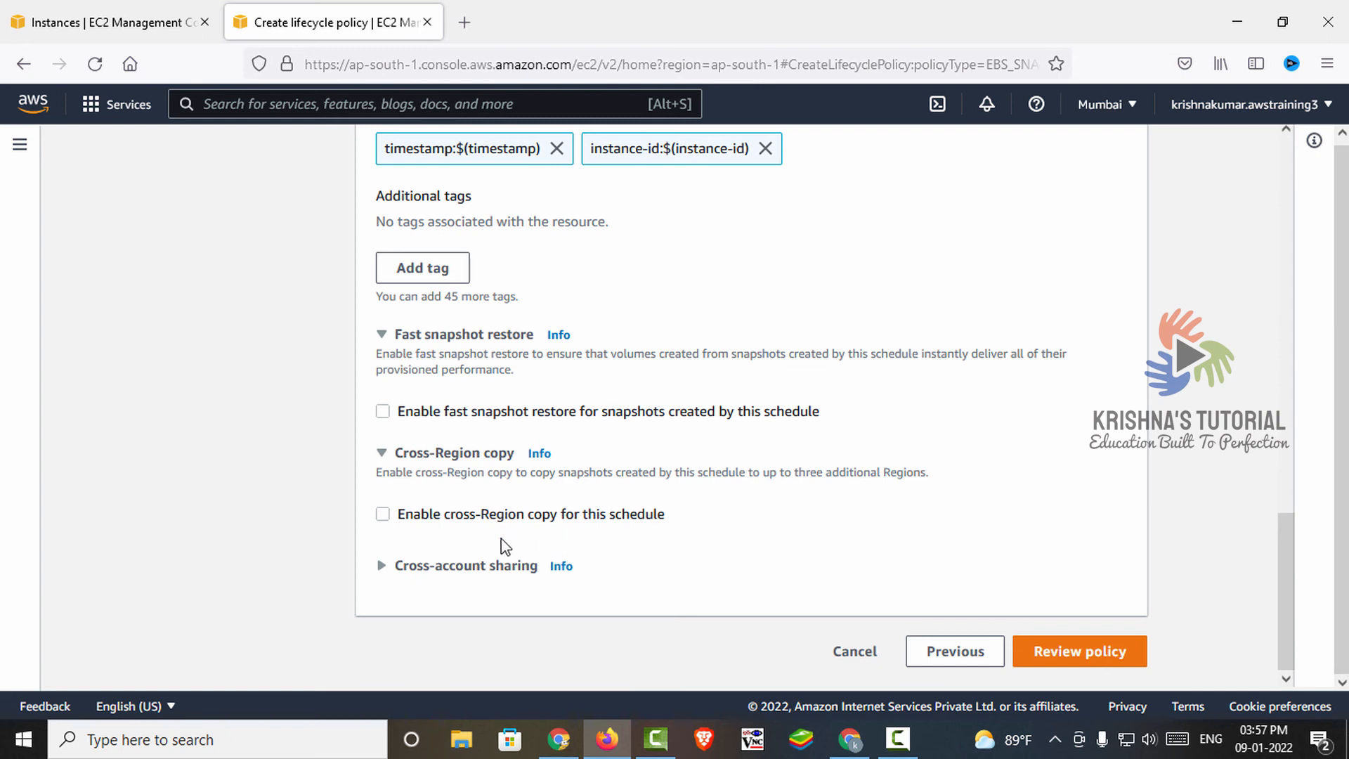
left_click(453, 567)
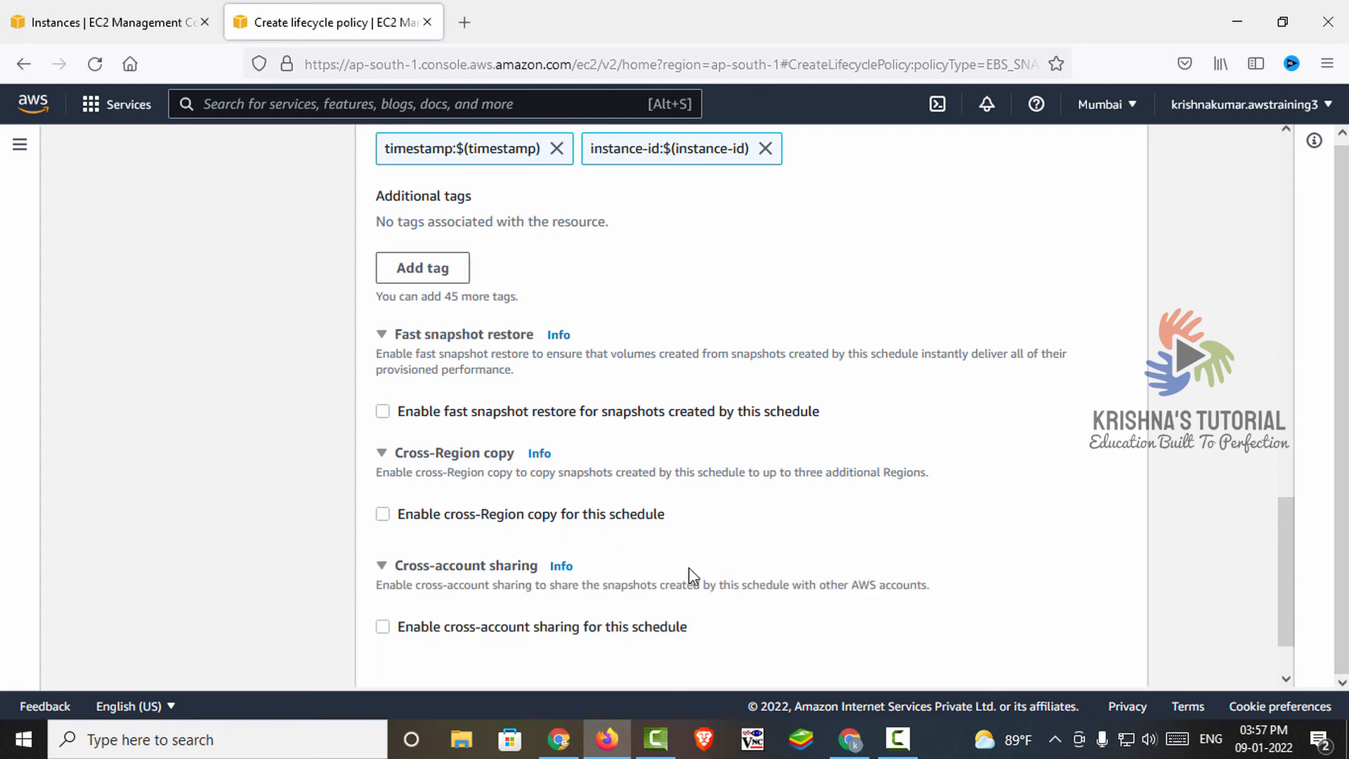
scroll(689, 572, "down", 1)
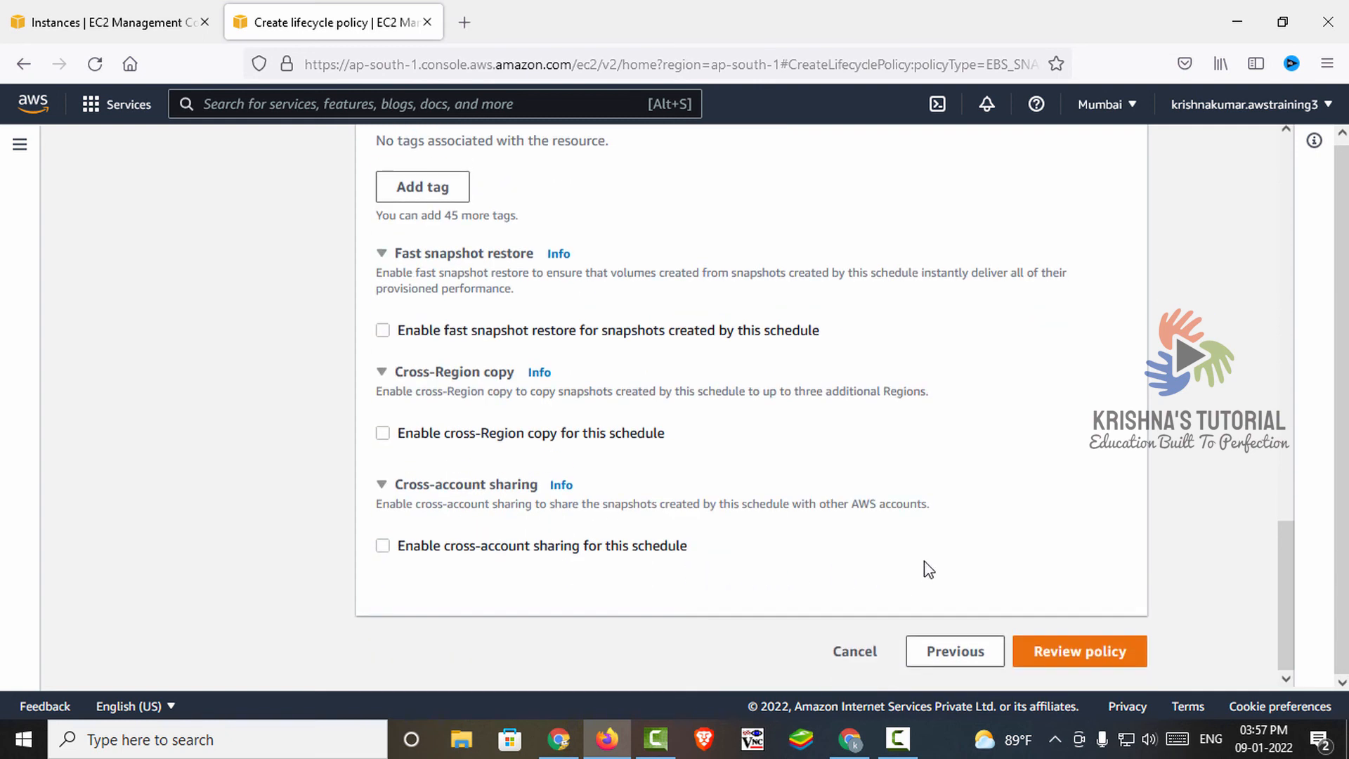
Review the policy settings and Schedule 1 configuration, and create the lifecycle policy
left_click(1096, 648)
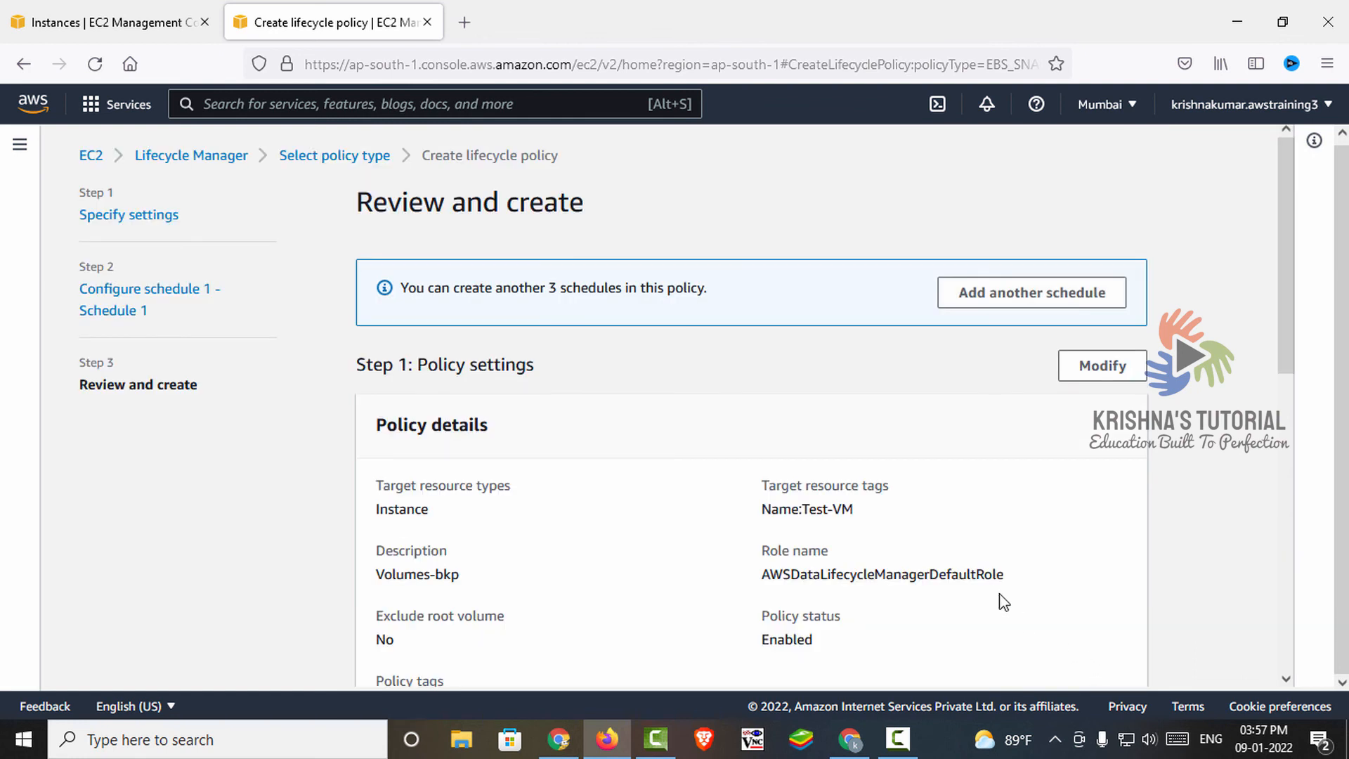
scroll(987, 555, "down", 1)
scroll(1001, 573, "down", 6)
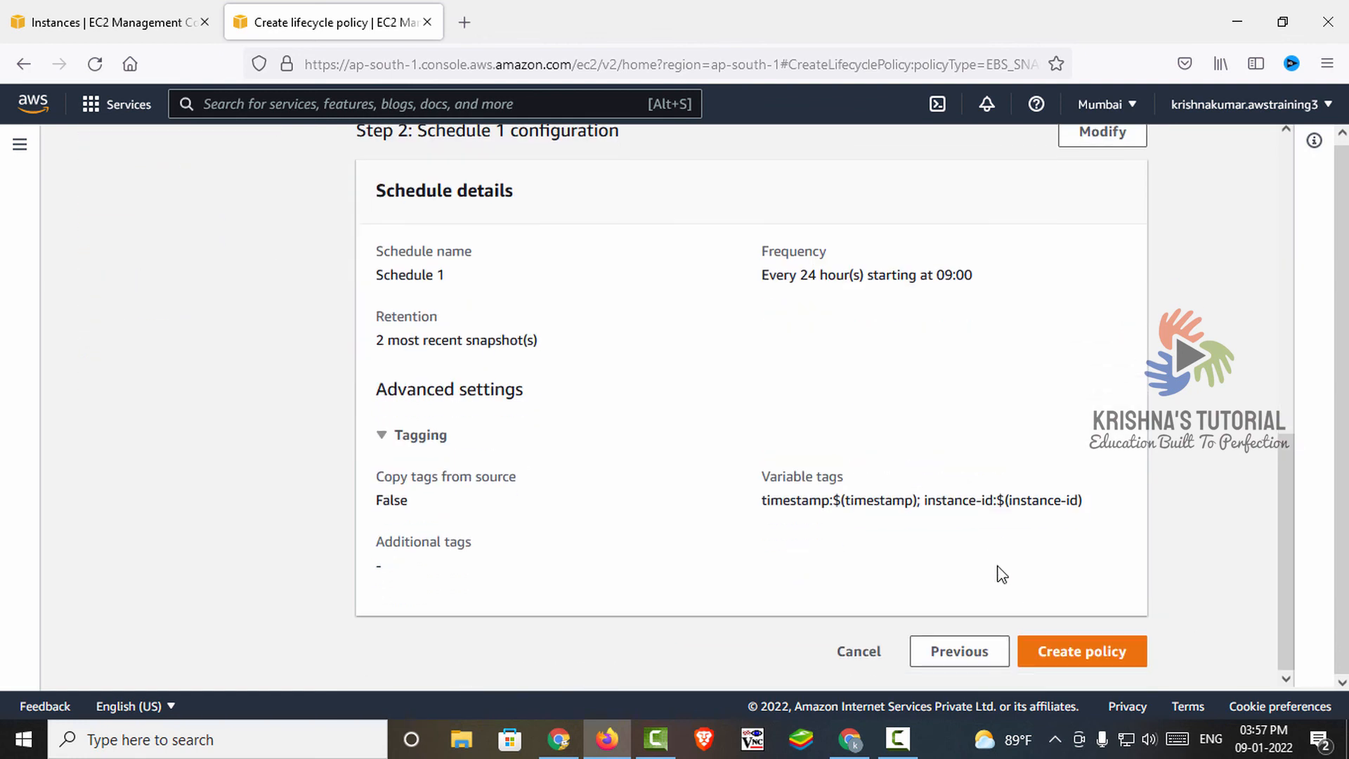
left_click(1114, 668)
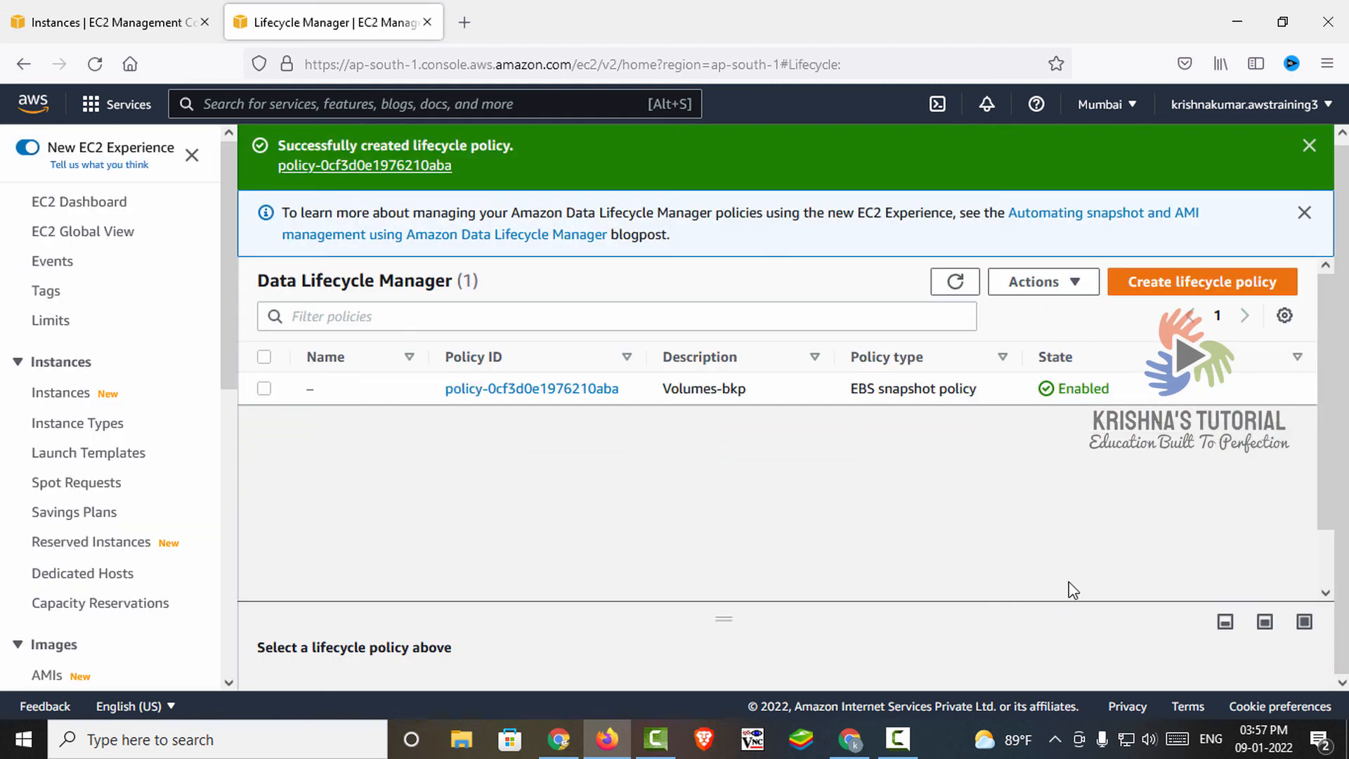
Select the Volumes-bkp policy in the Data Lifecycle Manager list to view its details
left_click_drag(750, 609, 741, 554)
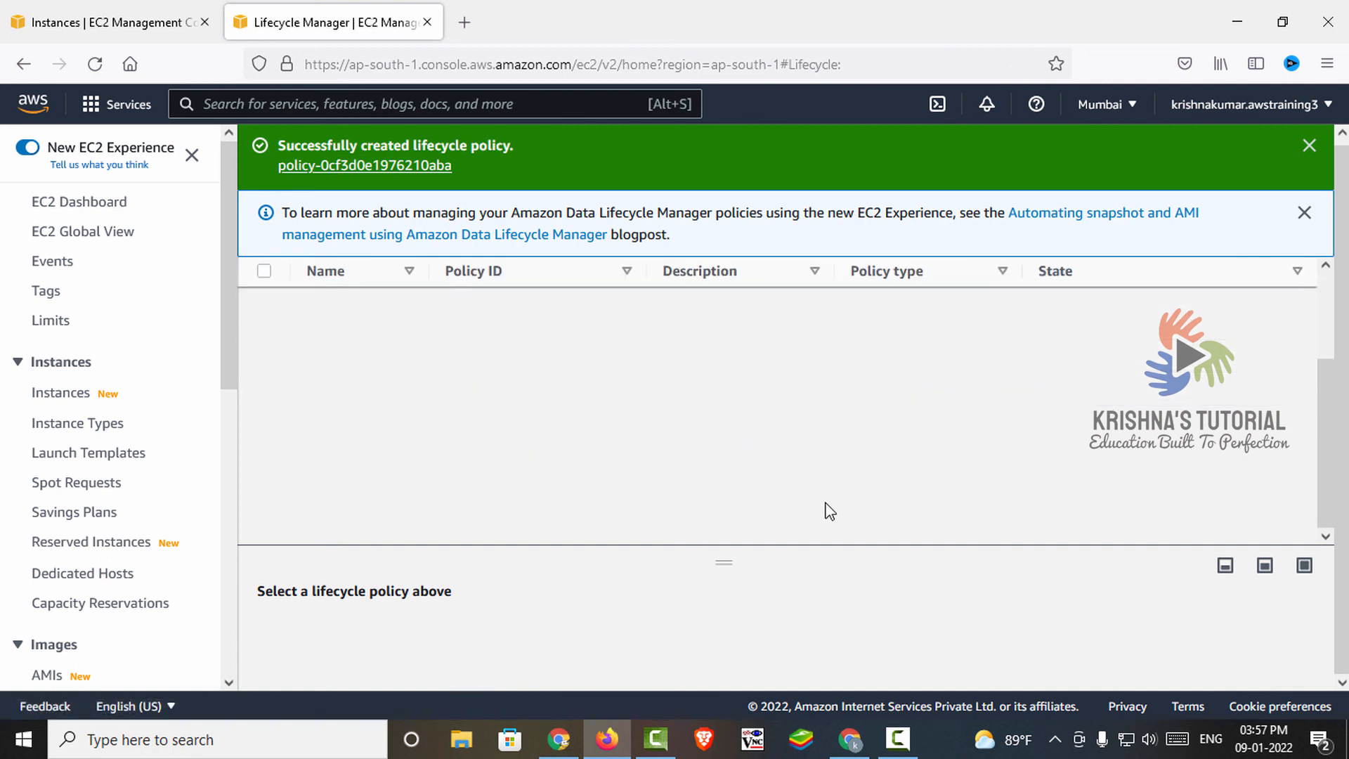
left_click(387, 391)
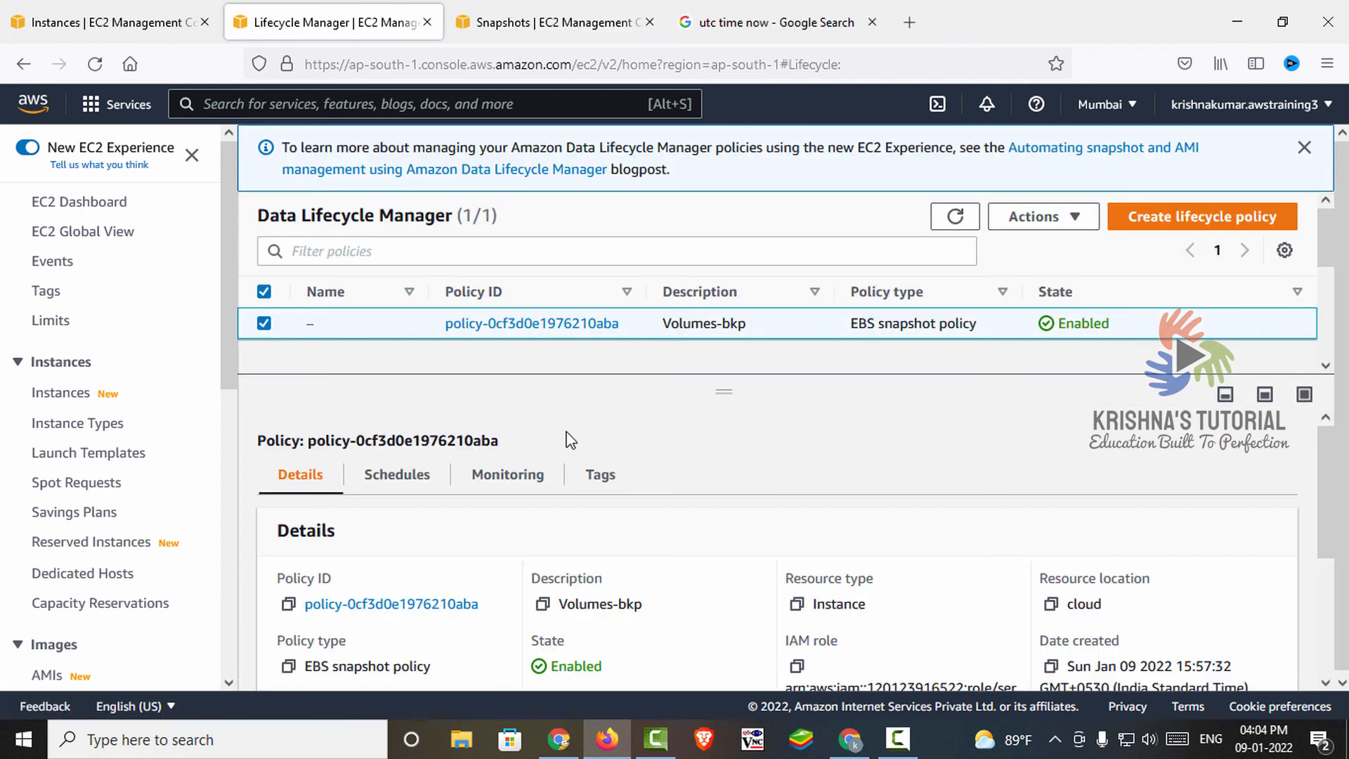